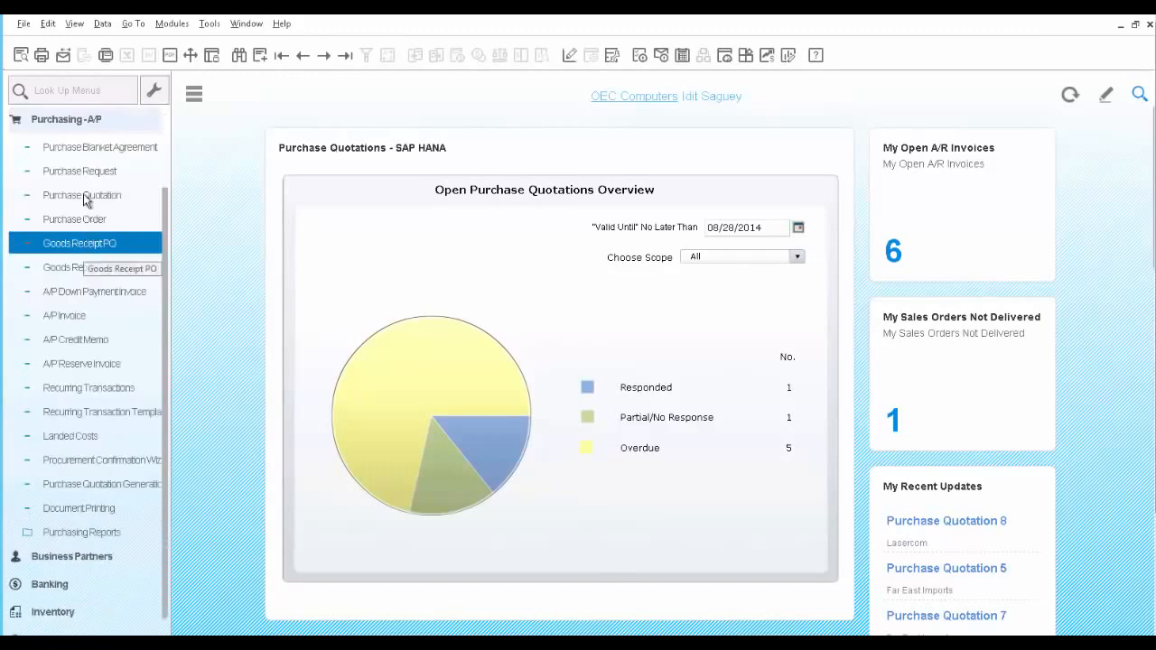
Open the latest purchase blanket agreement and view its item detail lines.
click(83, 149)
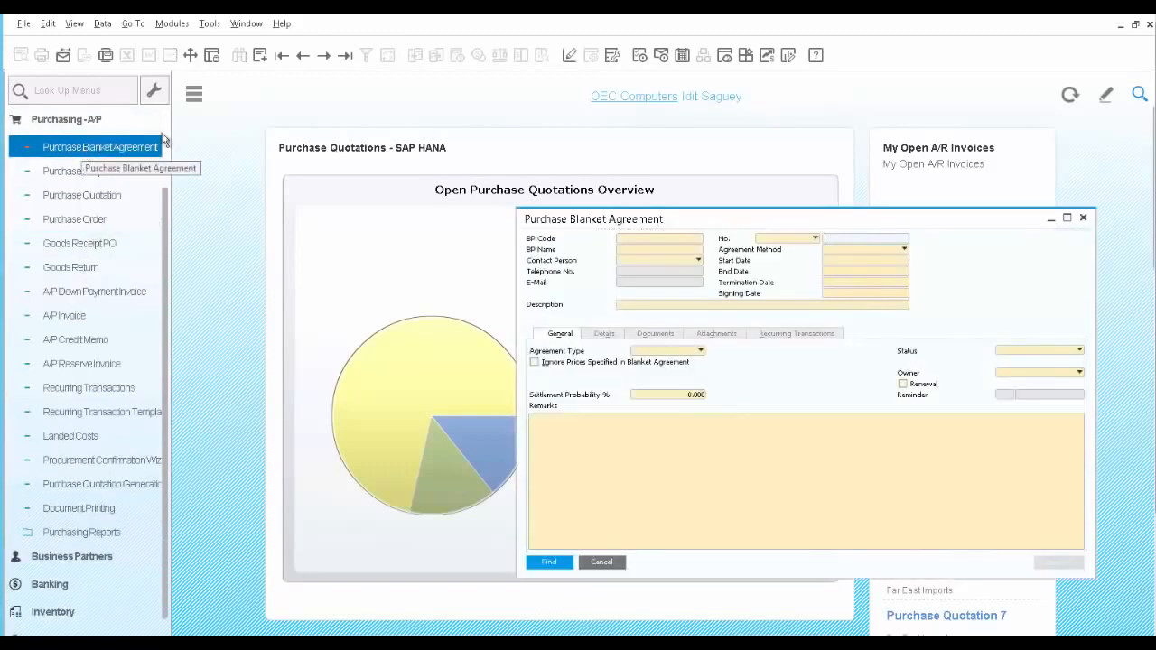
click(344, 56)
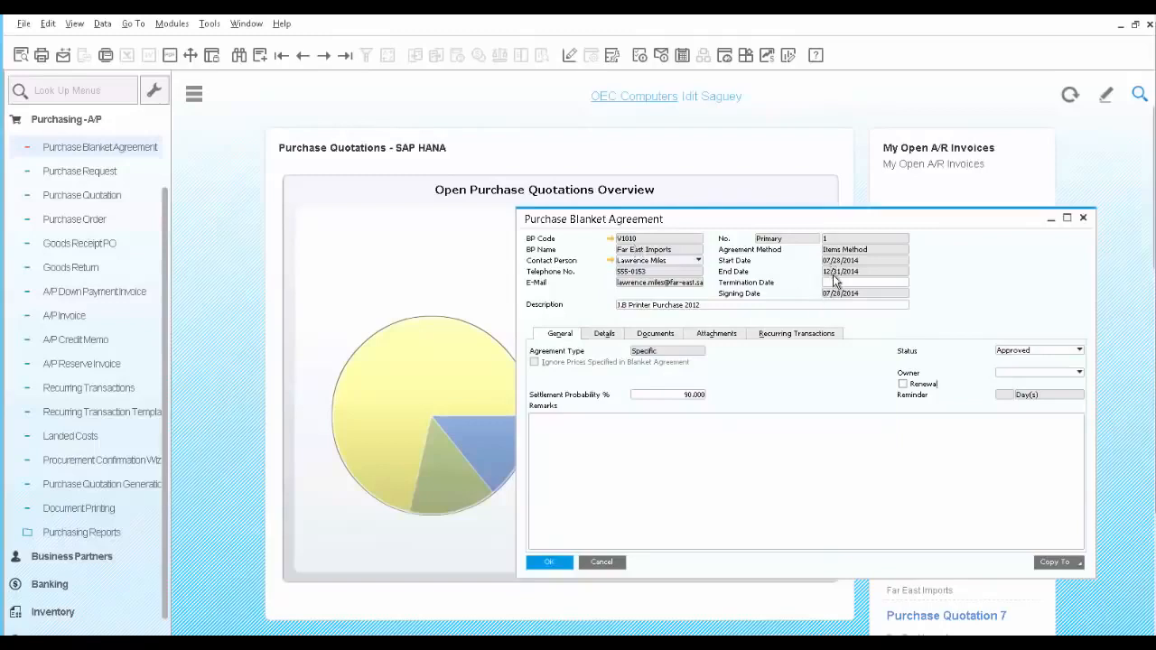
double_click(689, 307)
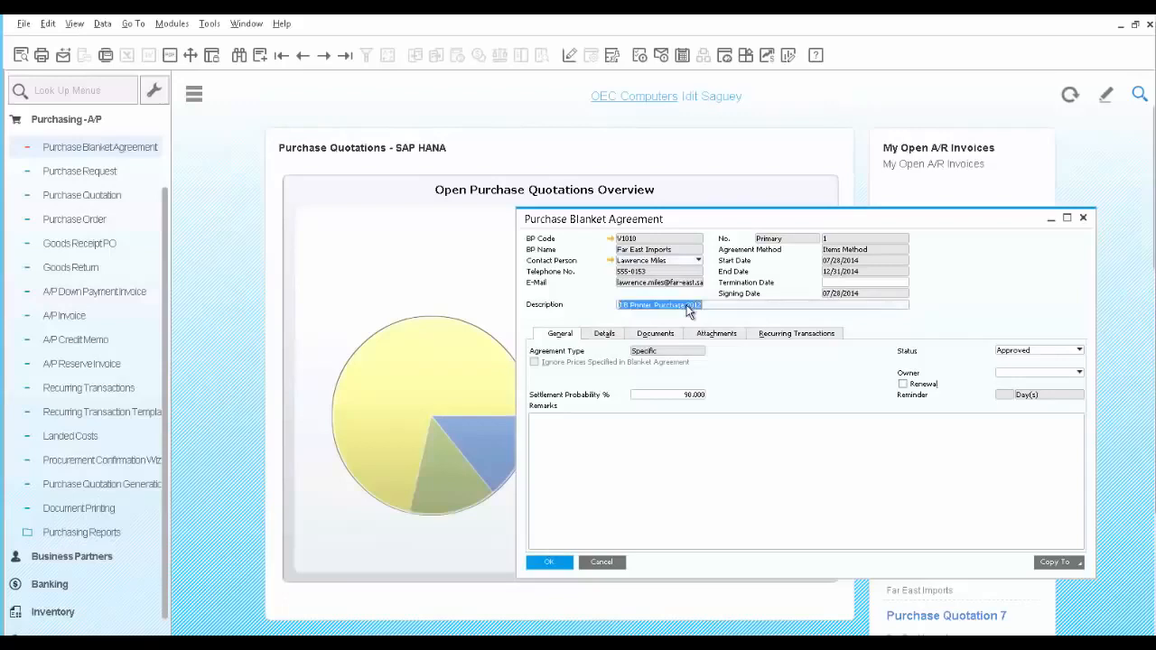
click(601, 336)
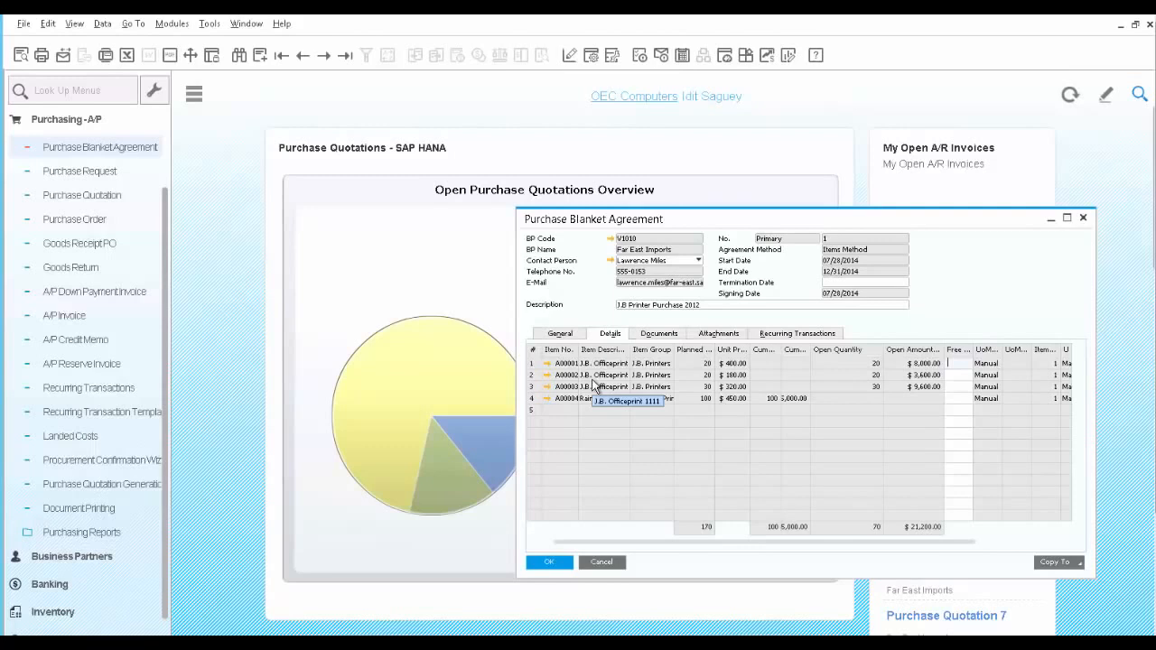
Inspect the release schedule of the third agreement line, close it, and select the fourth line.
double_click(535, 390)
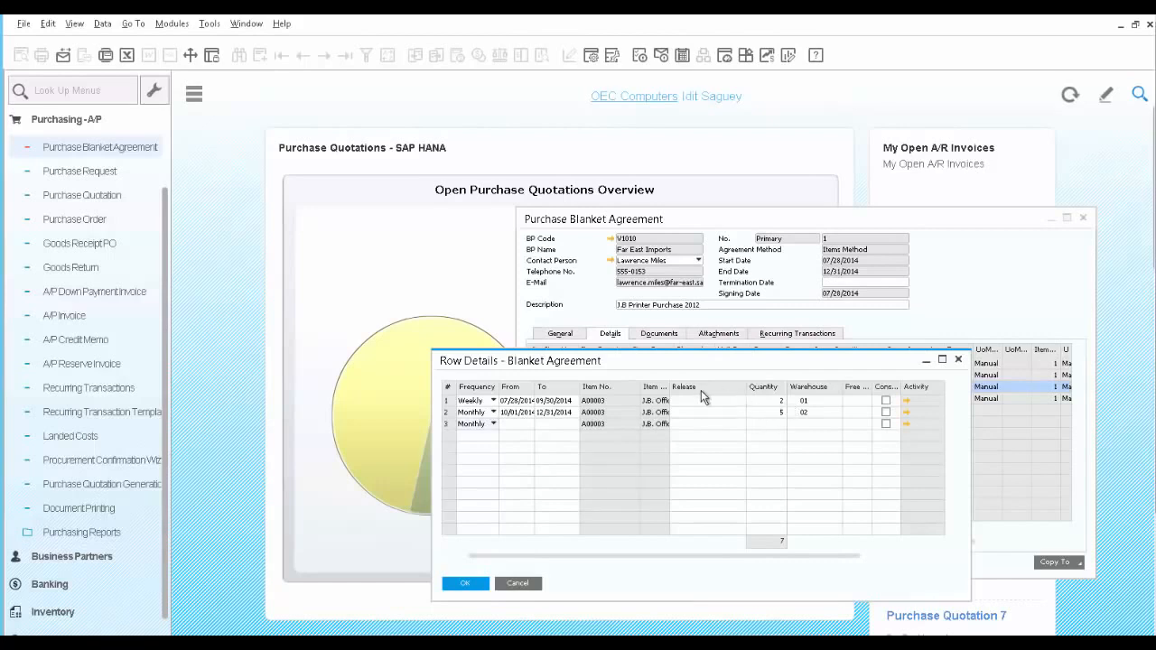
click(470, 580)
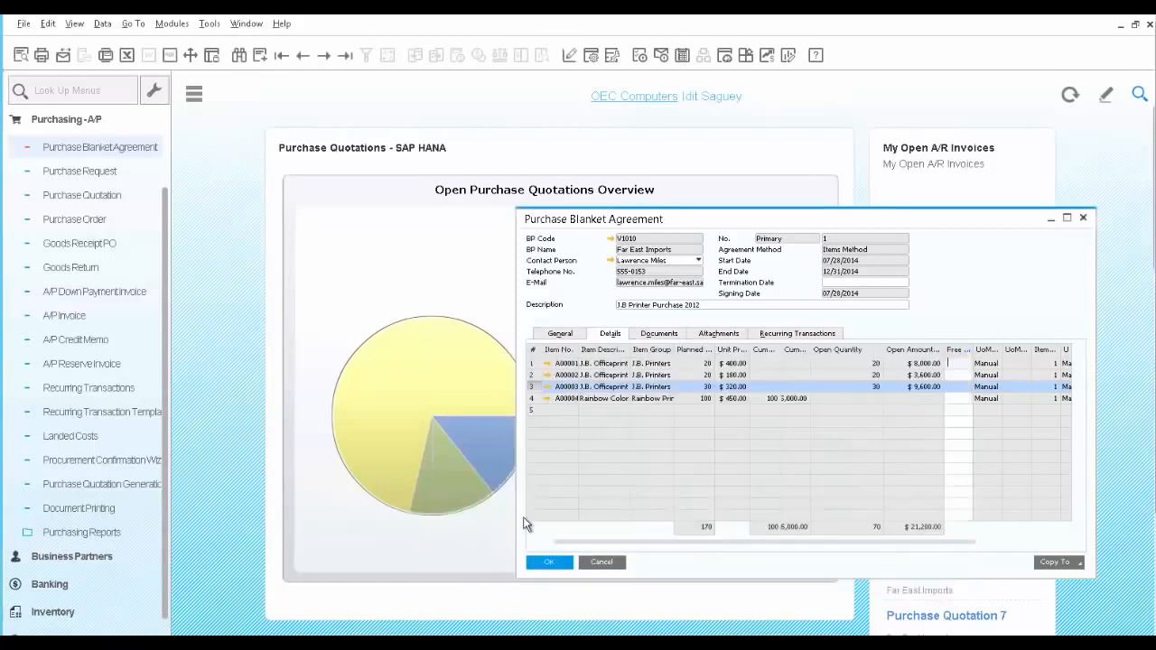
click(532, 399)
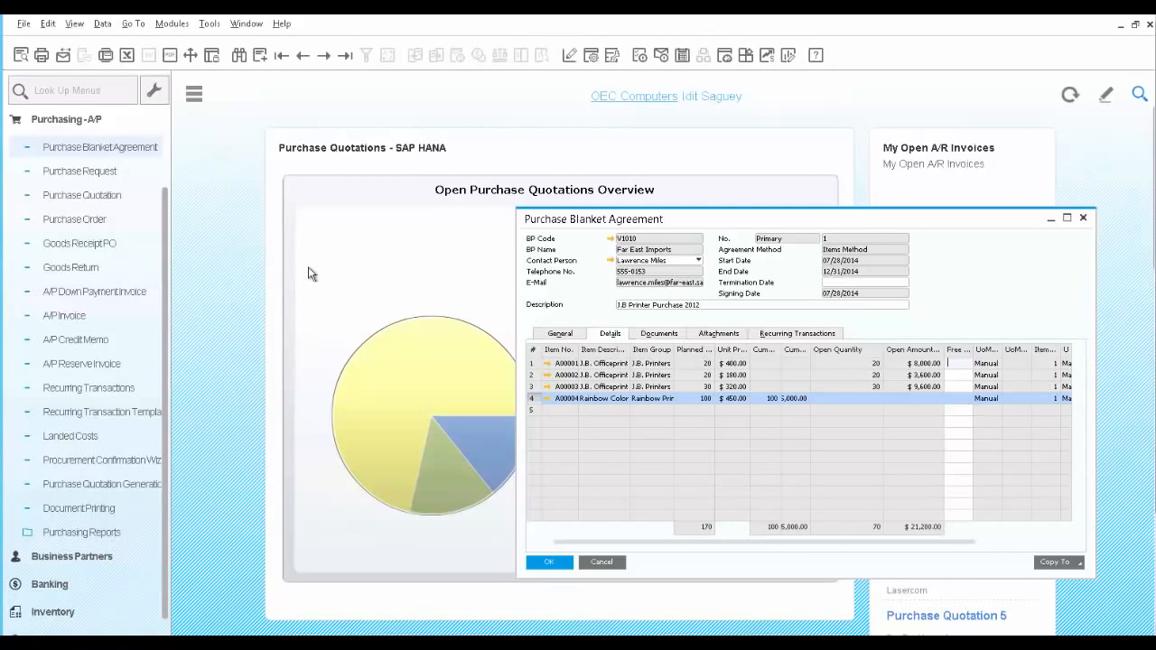
Start a new purchase order for vendor Far East Imports (V1010).
click(88, 223)
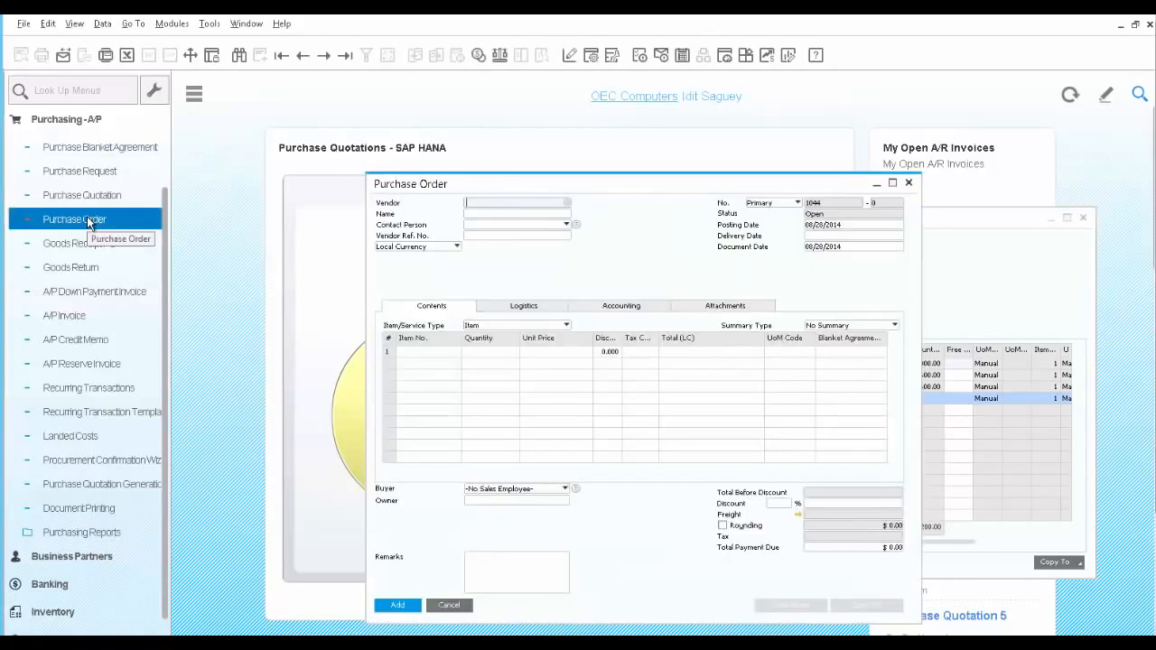
click(569, 206)
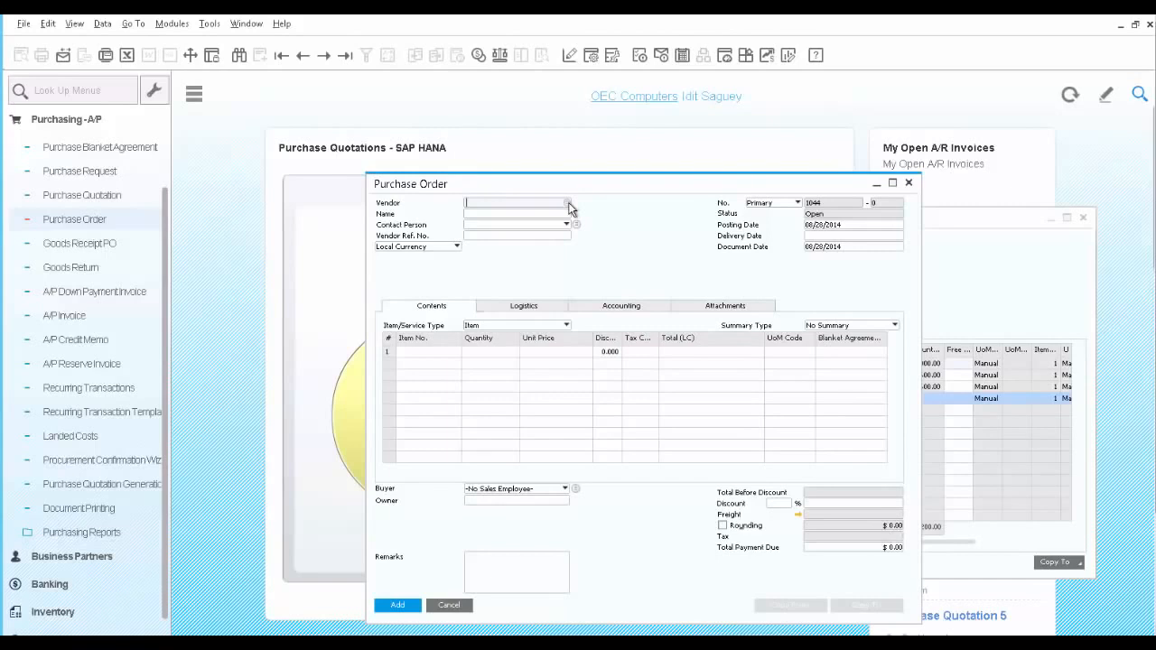
click(538, 350)
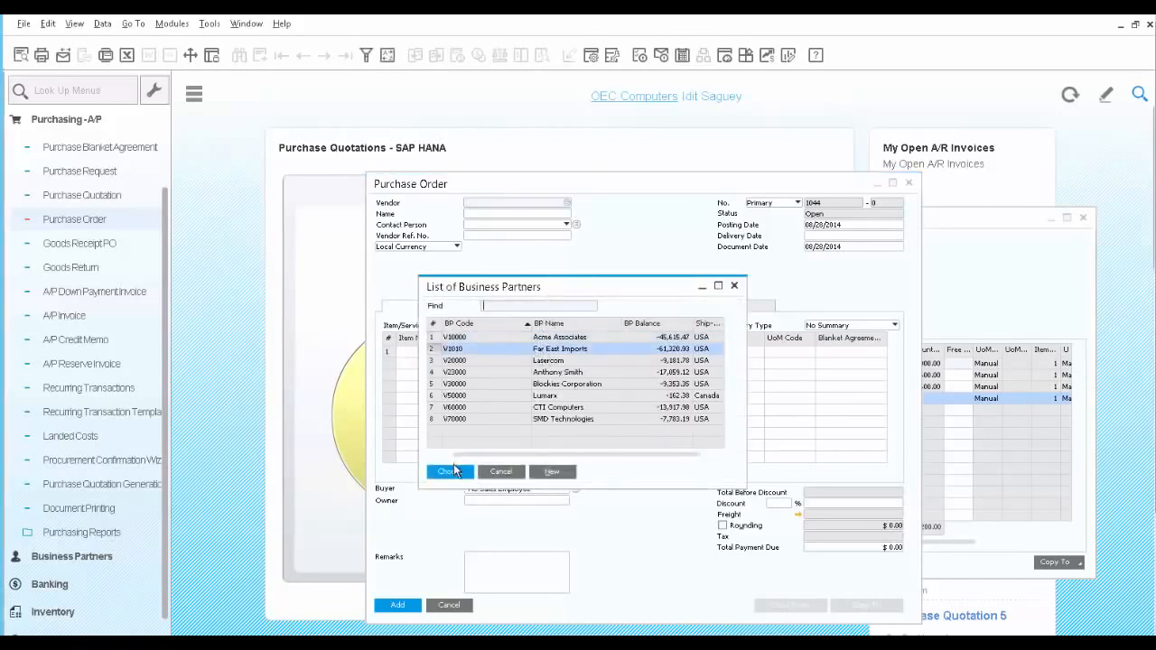
click(451, 472)
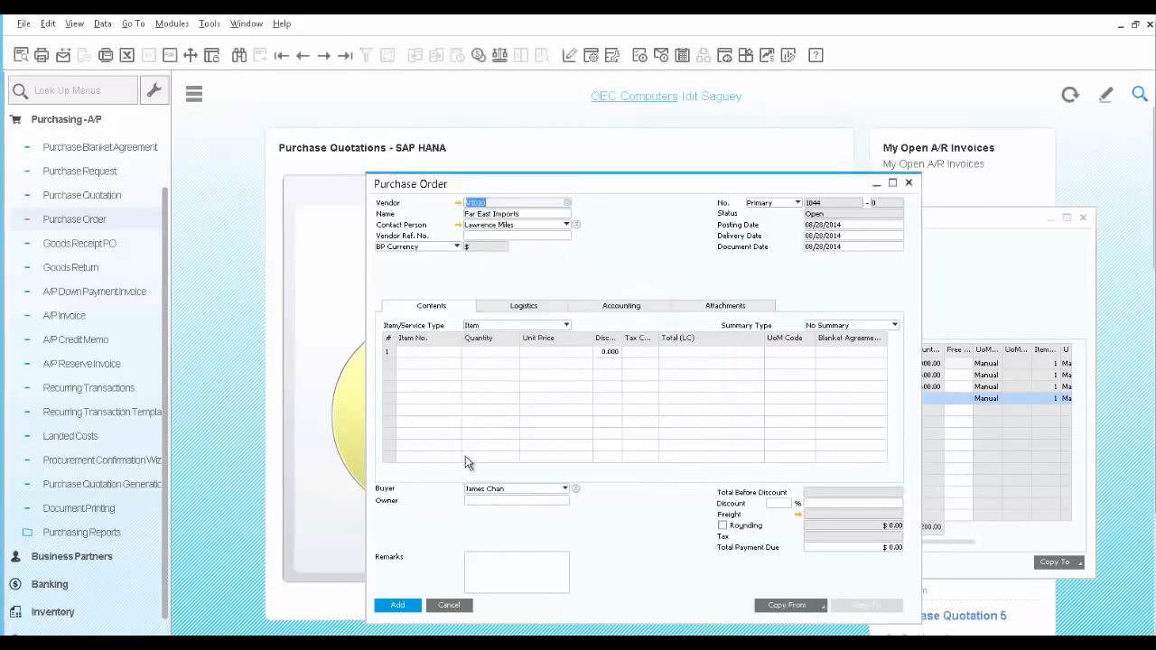
Add item A00001 to the first line of the purchase order.
click(449, 352)
click(457, 354)
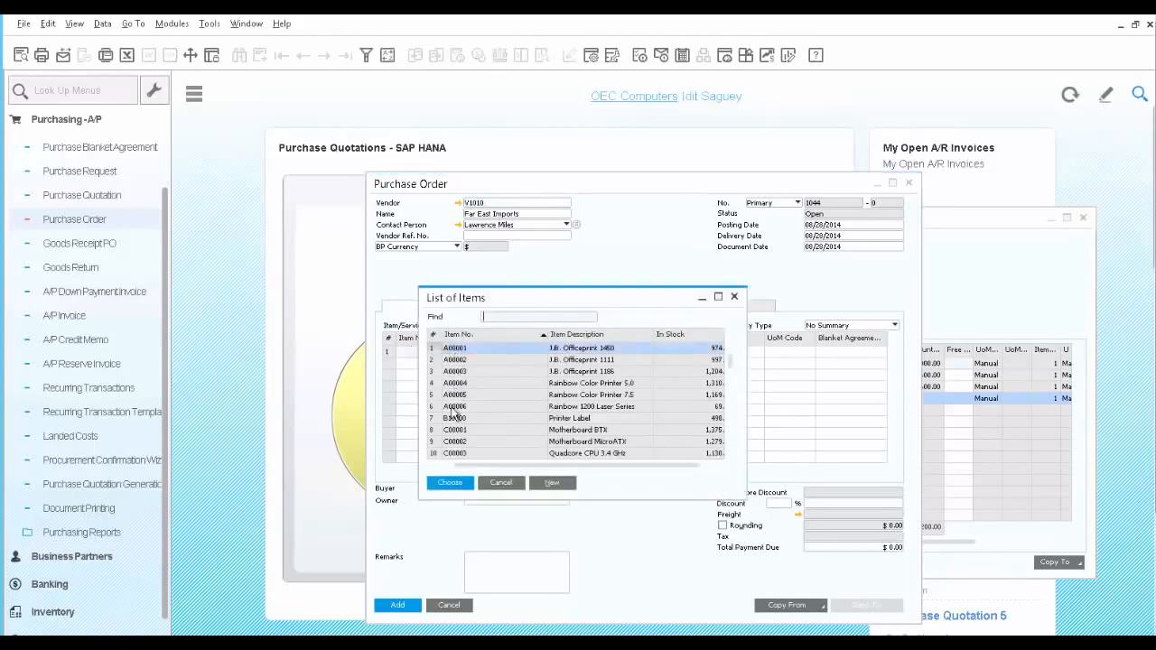
click(450, 483)
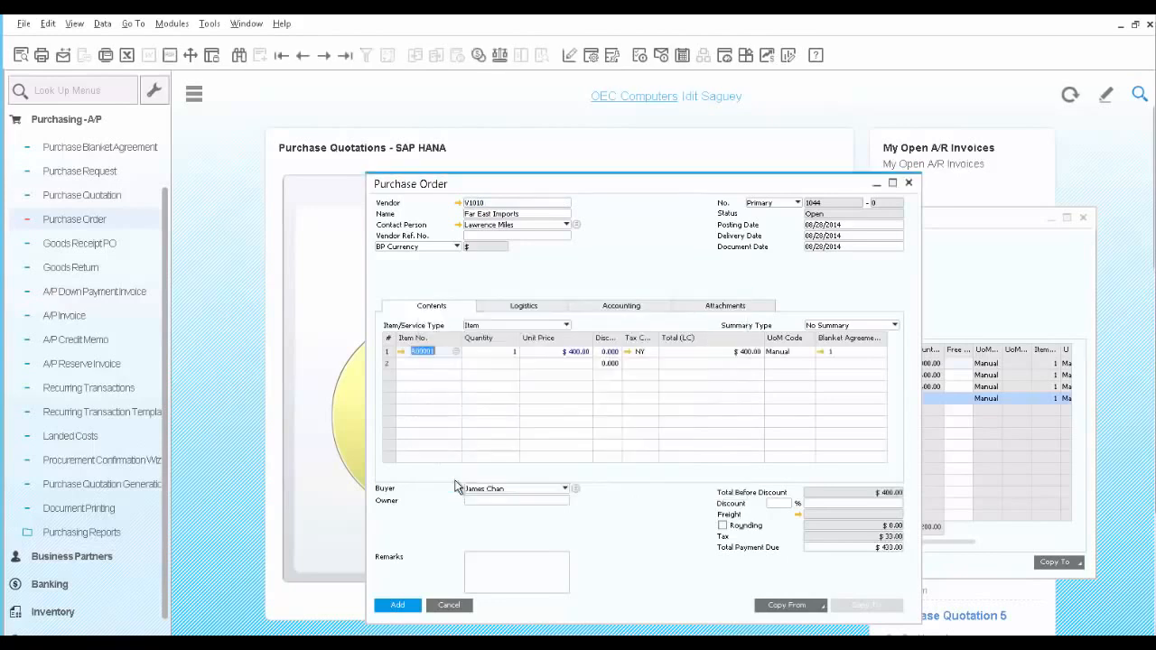
Review the blanket agreement linked to the line, close it, and add the purchase order.
click(821, 355)
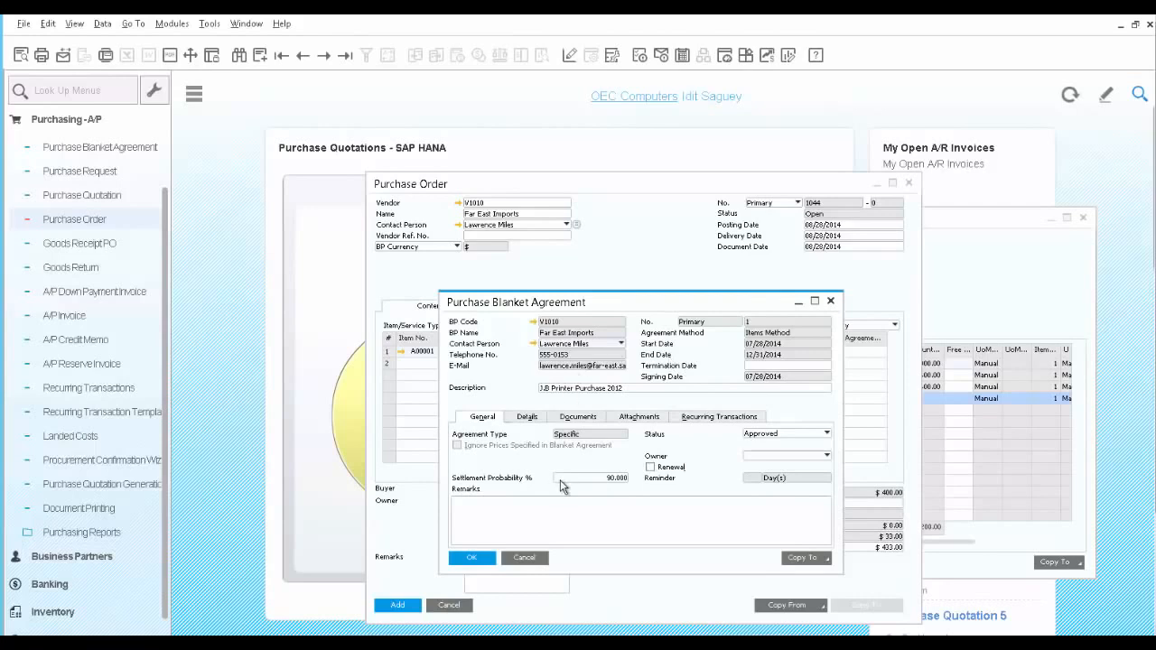
click(524, 557)
click(400, 608)
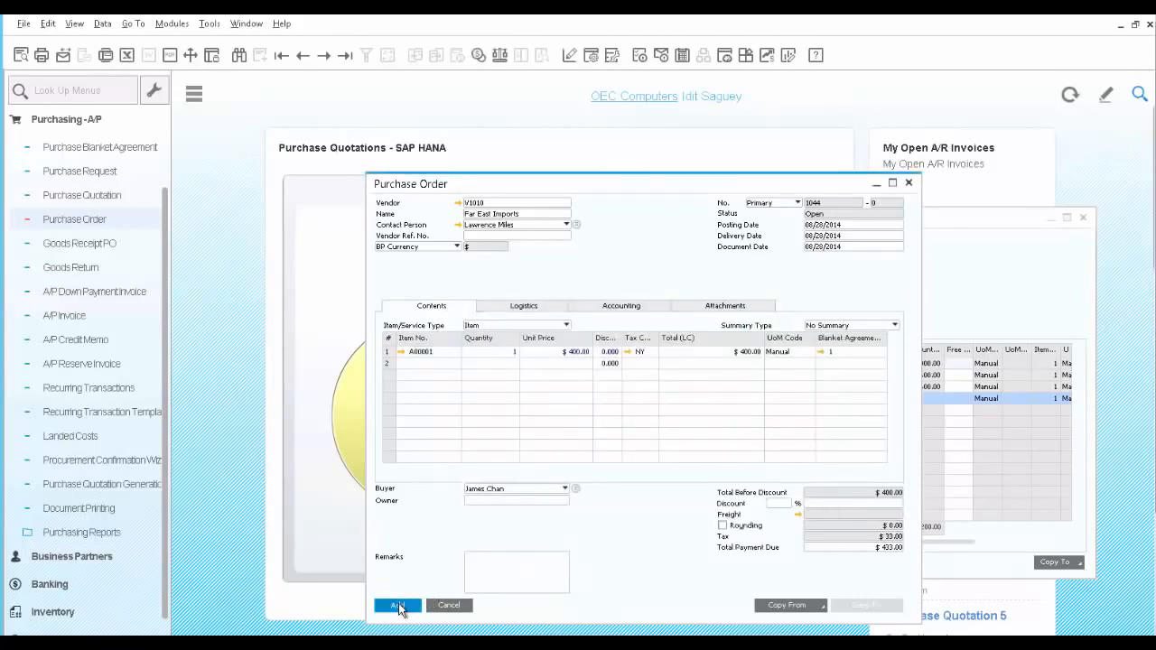
Open the last purchase order, copy it to a goods receipt PO, and add the receipt.
click(345, 57)
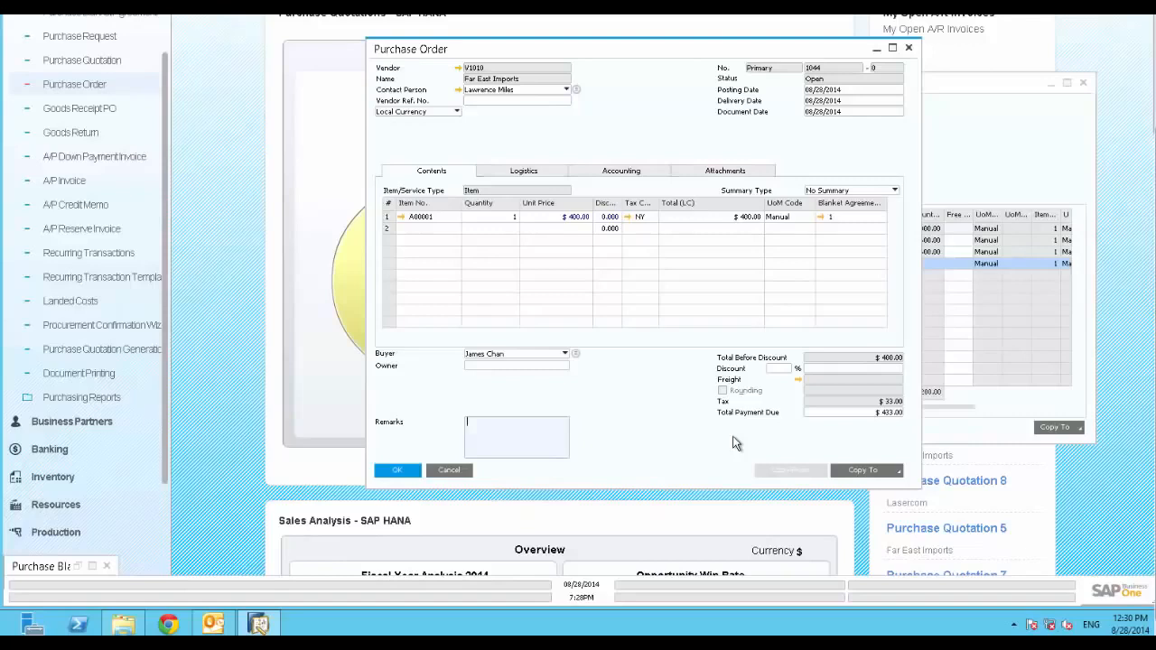
click(898, 473)
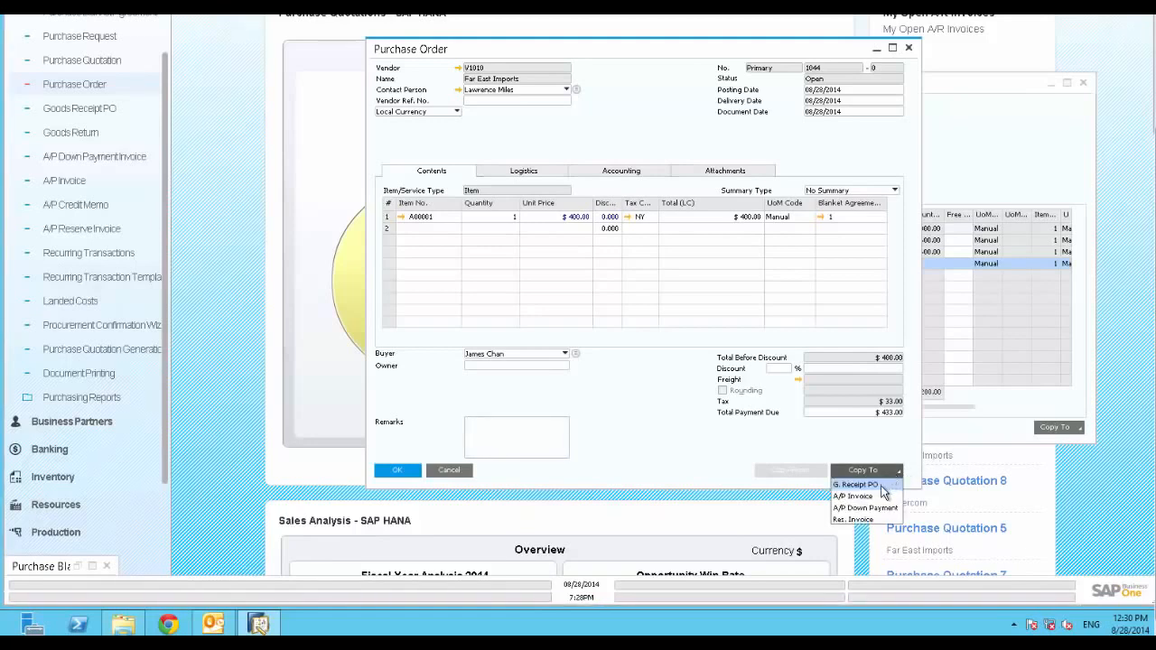
click(881, 486)
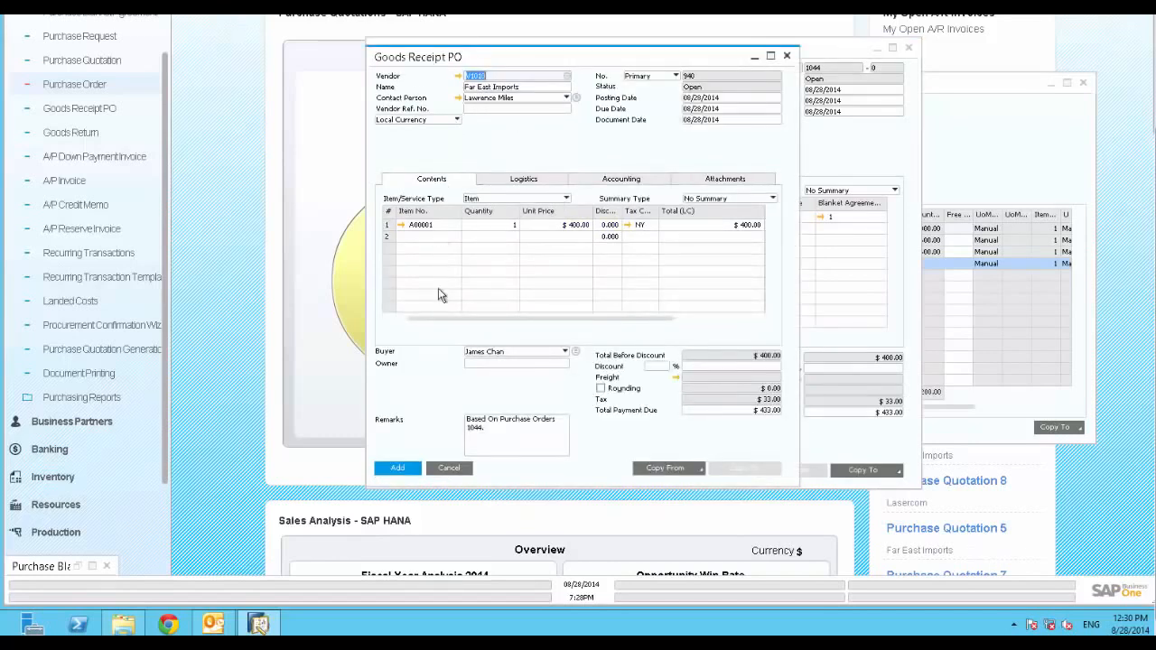
click(394, 464)
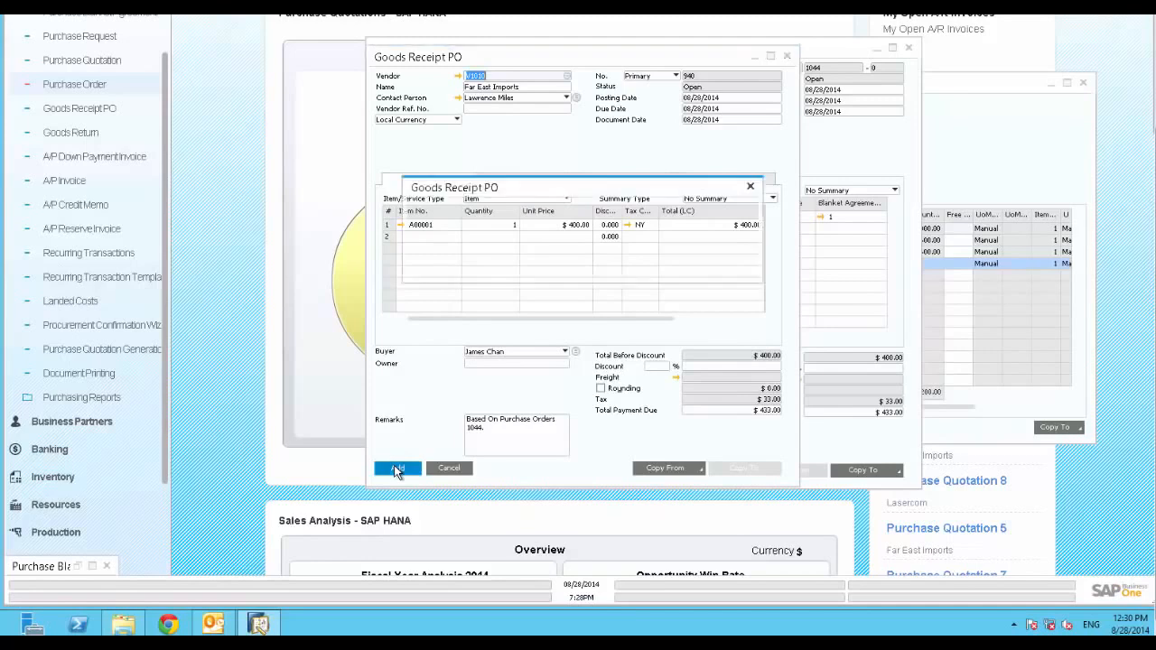
click(436, 266)
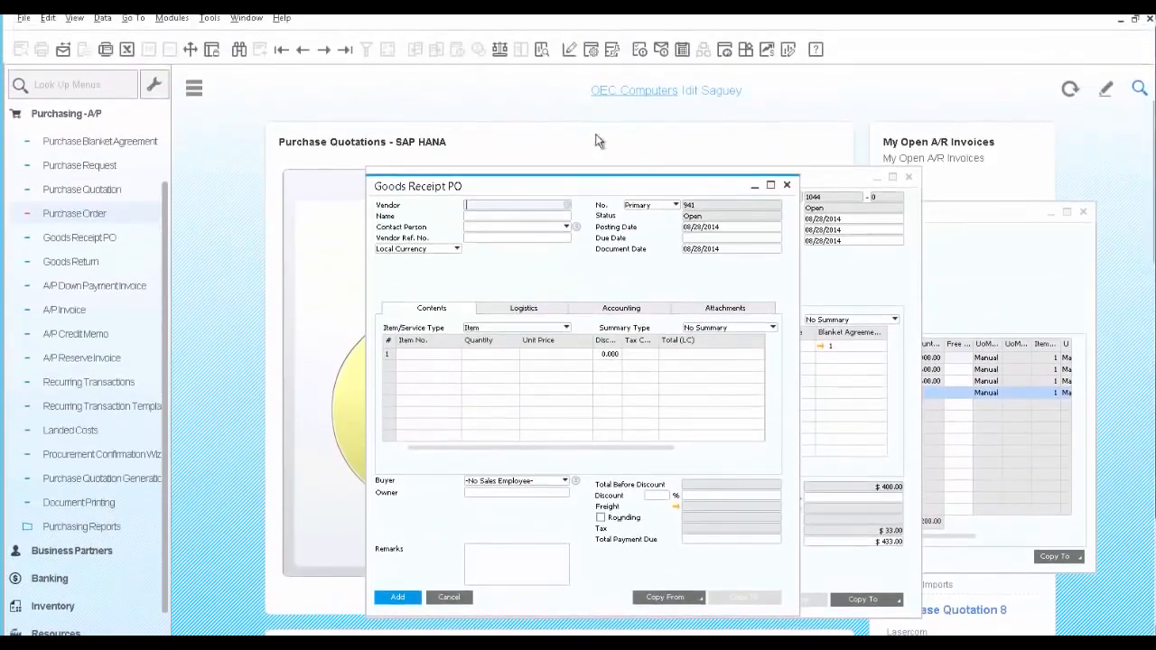
Open the last goods receipt PO, copy it to an A/P invoice, and add the invoice.
click(345, 52)
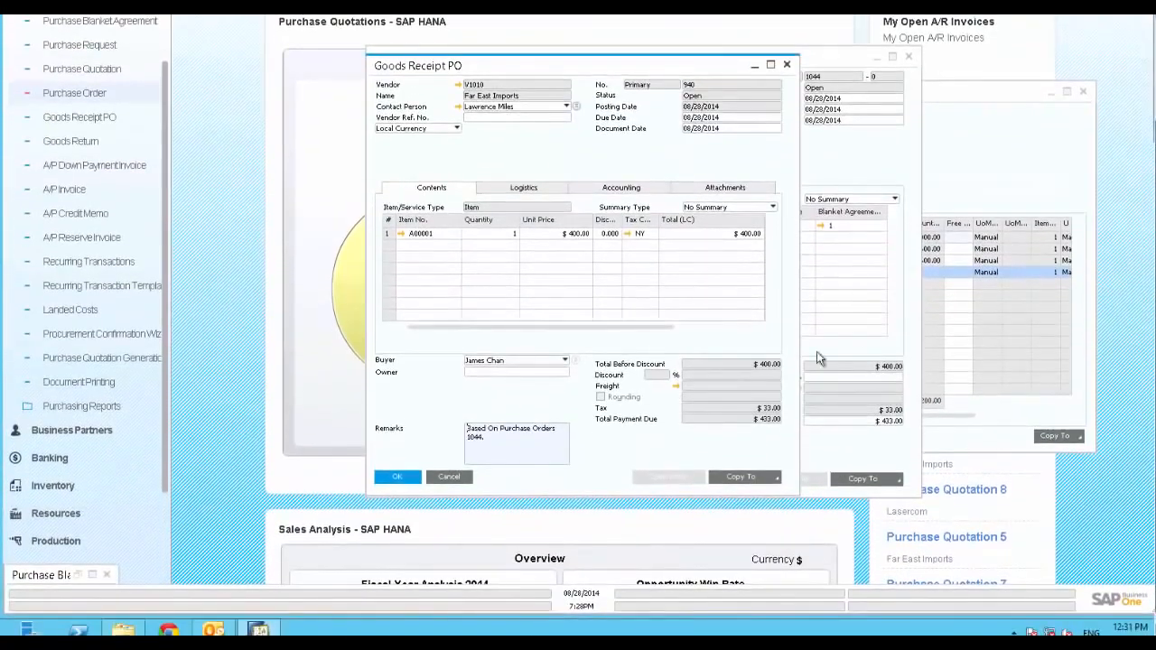
click(774, 478)
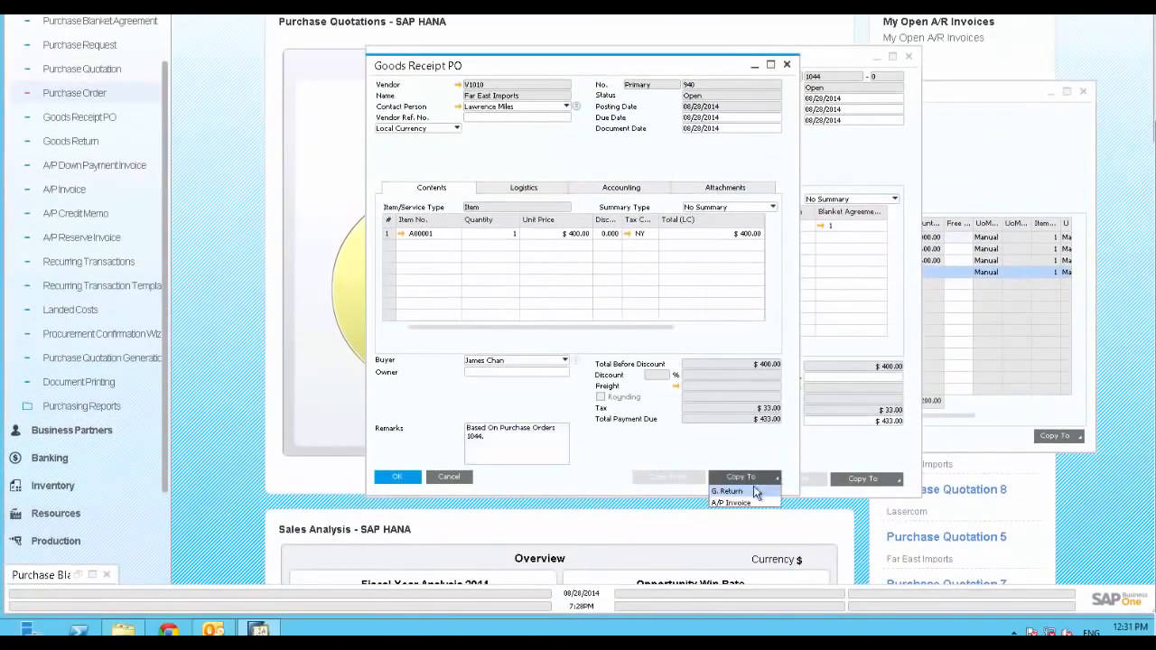
click(748, 501)
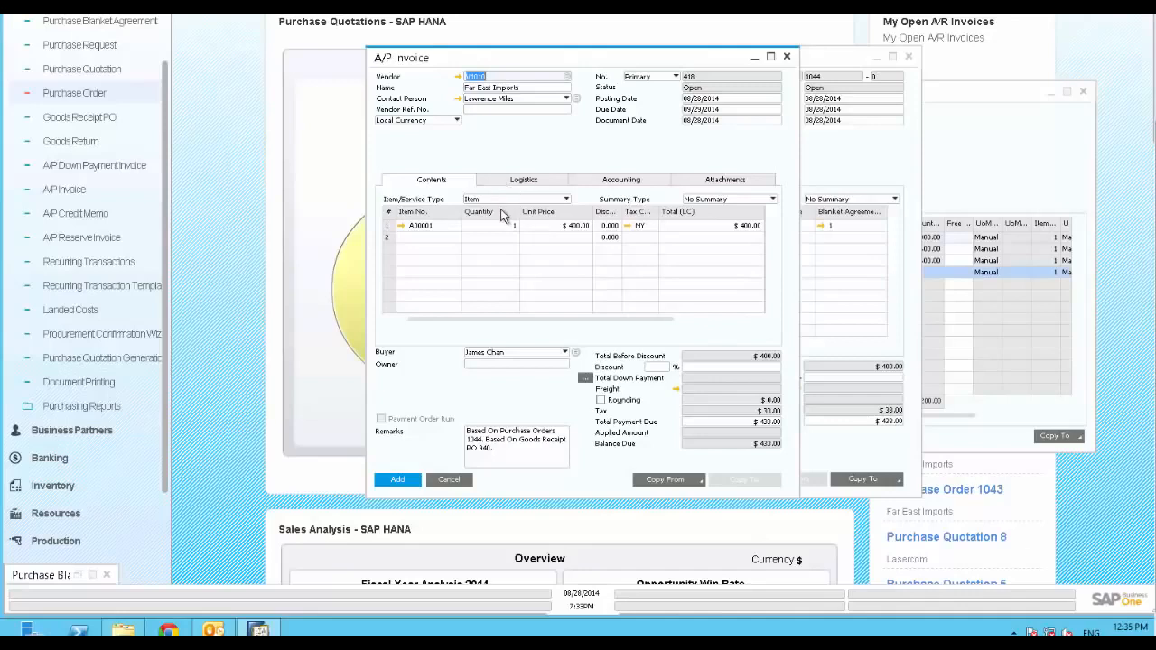
click(399, 484)
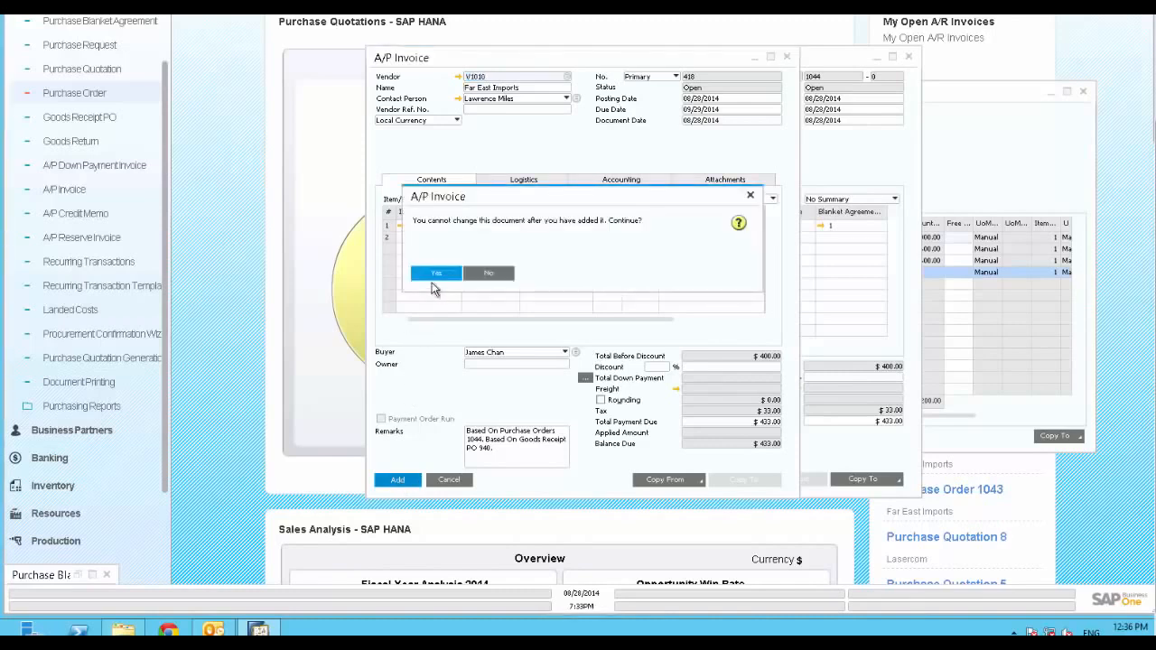
click(435, 275)
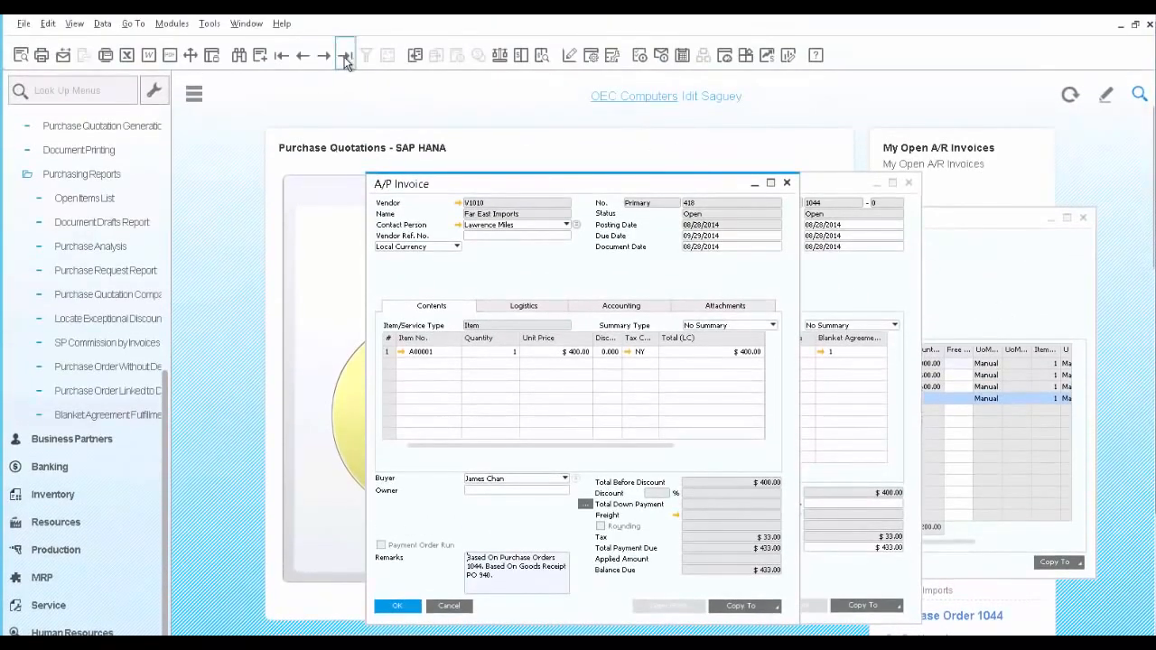
Examine the A/P invoice's relationship map, opening the base purchase order from it, then close the map.
right_click(521, 271)
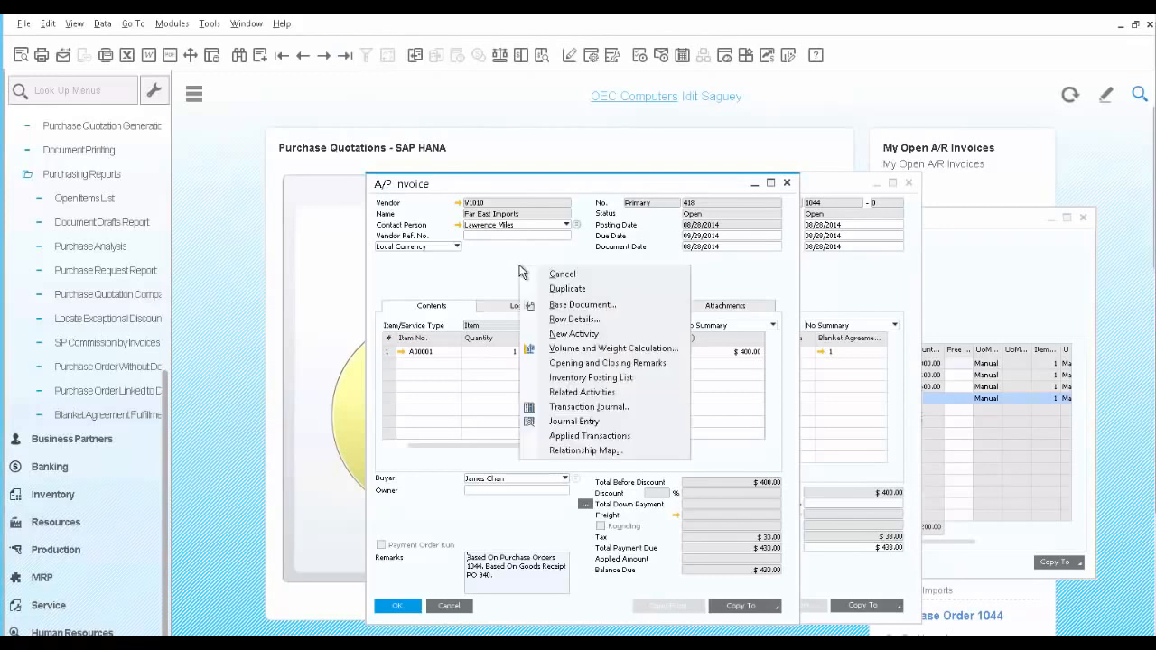
click(577, 449)
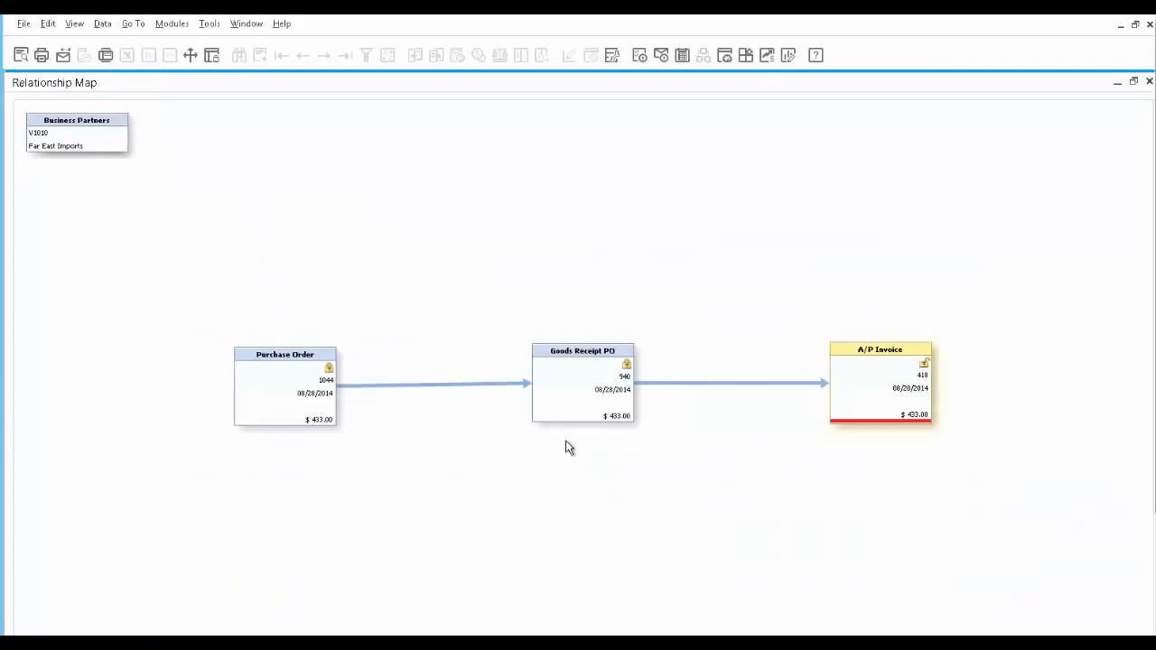
double_click(297, 394)
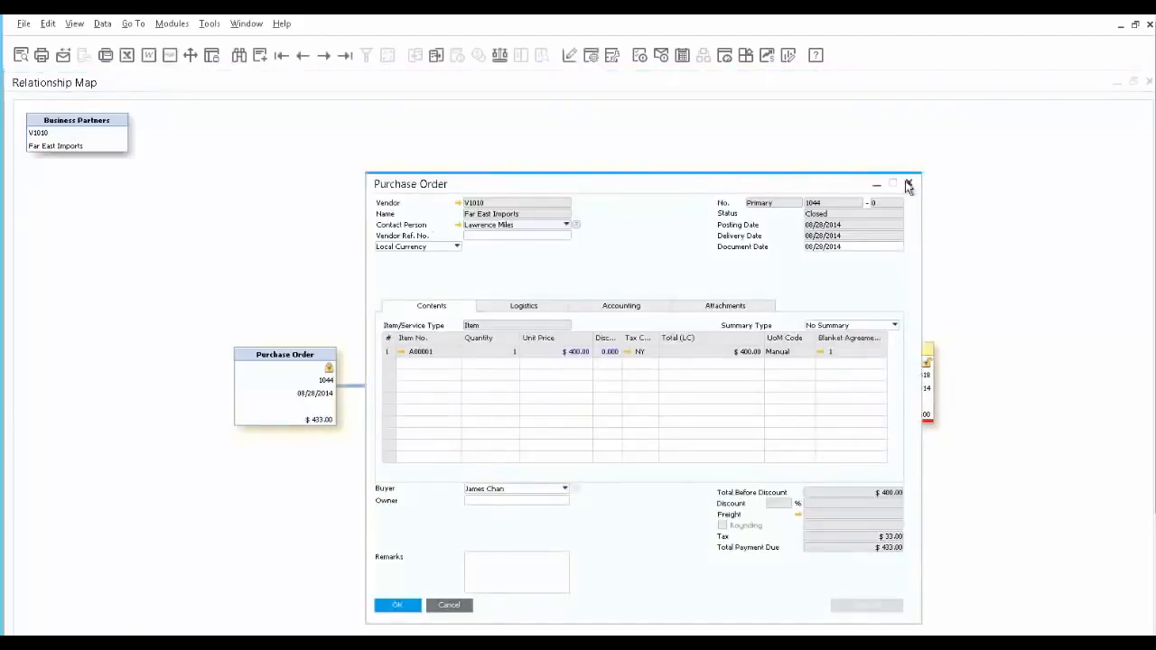
click(908, 184)
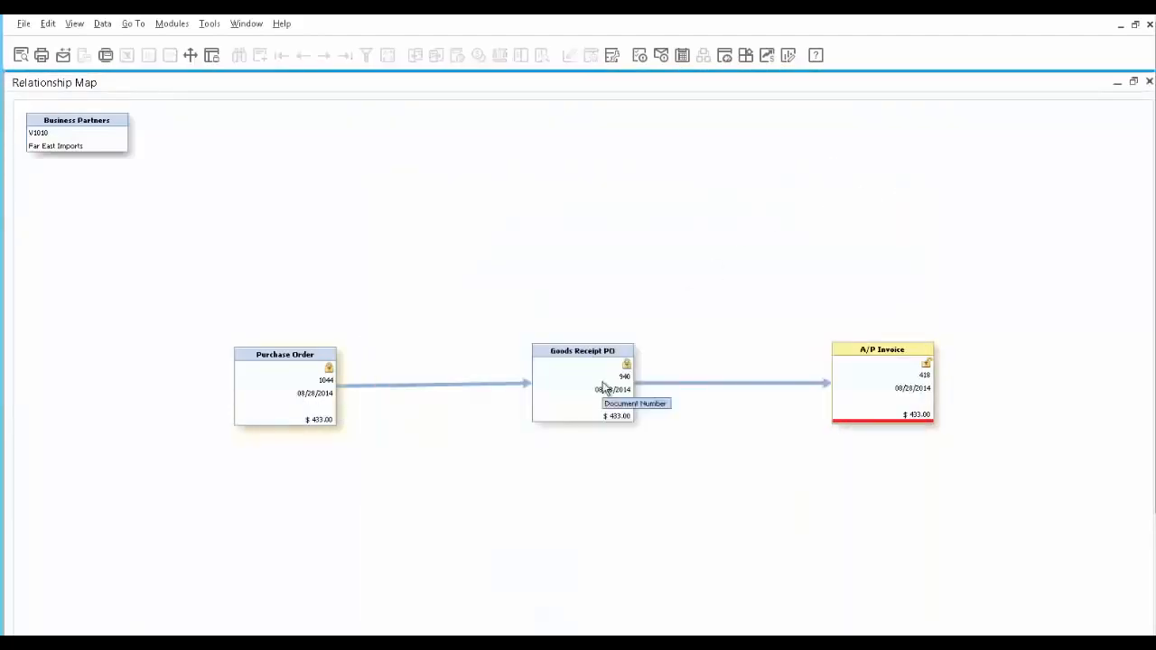
drag(891, 384, 890, 402)
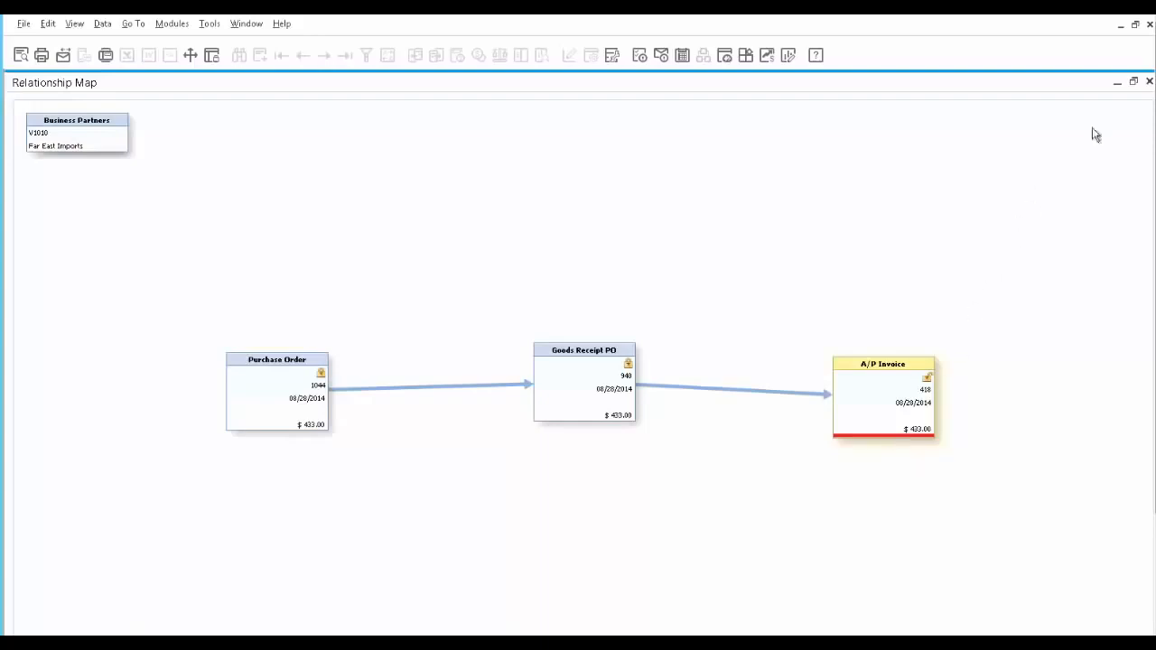
click(1151, 83)
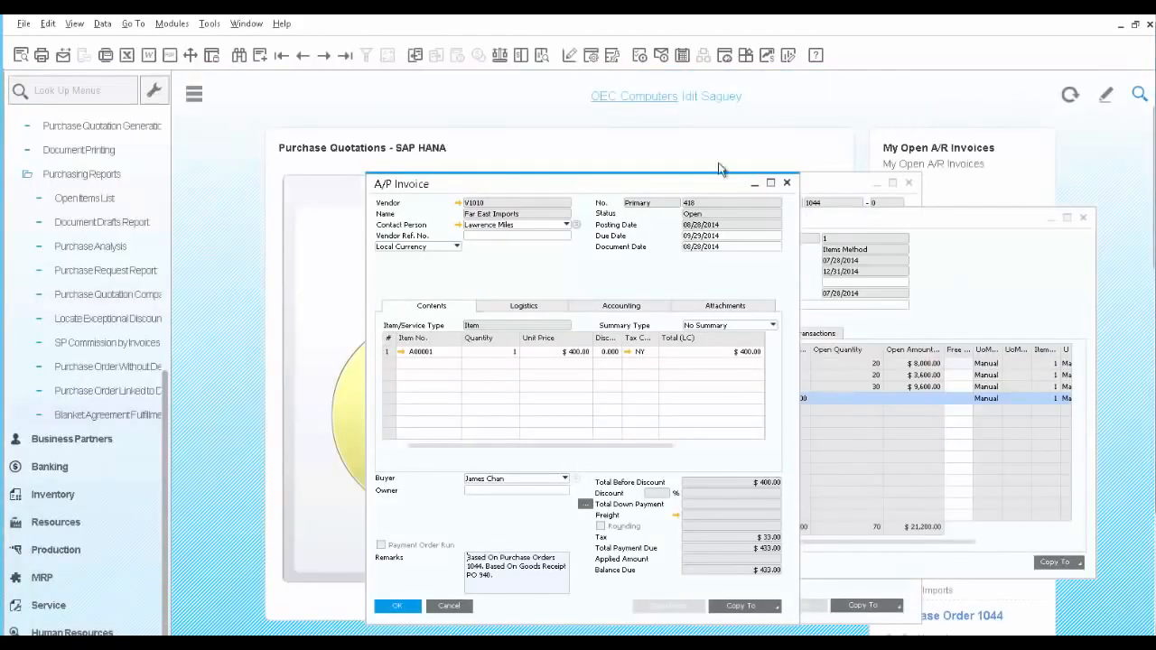
Run the Blanket Agreement Fulfillment Report with the default selection criteria.
click(79, 417)
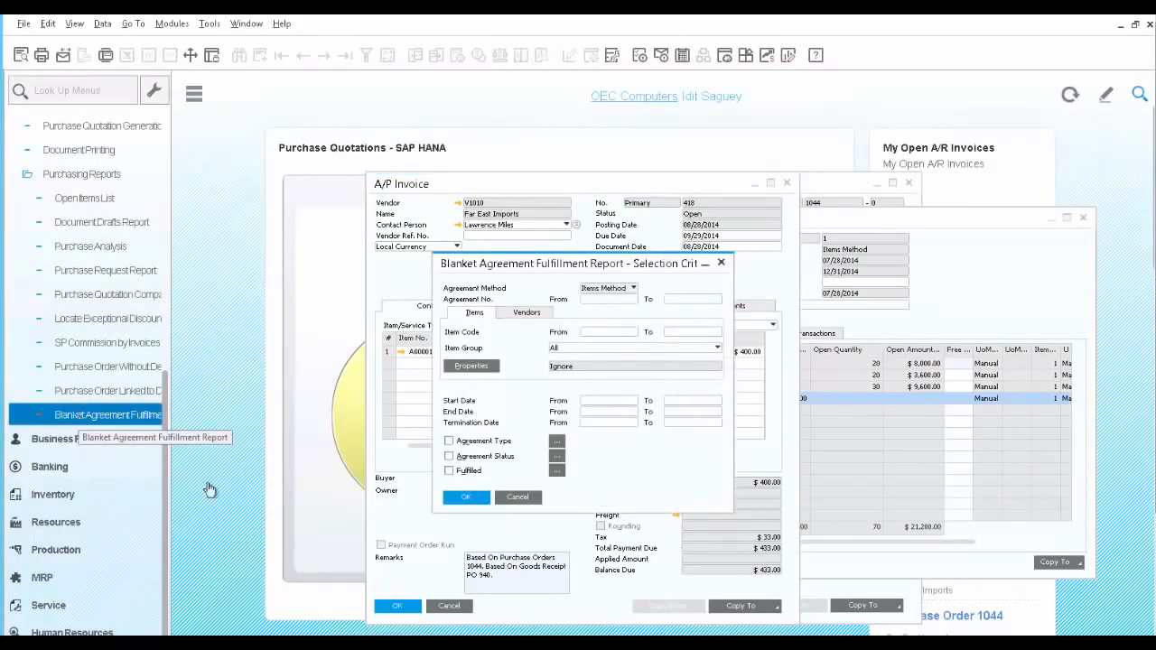
click(458, 499)
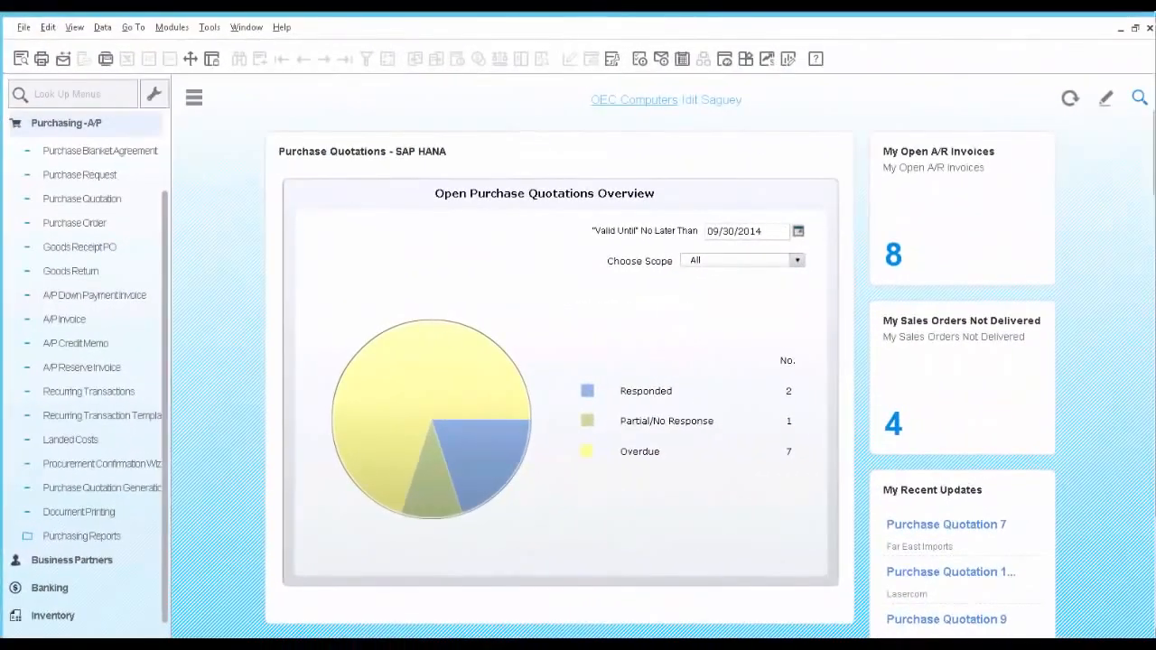
Open the Purchase Request form and browse to the latest purchase request.
click(72, 180)
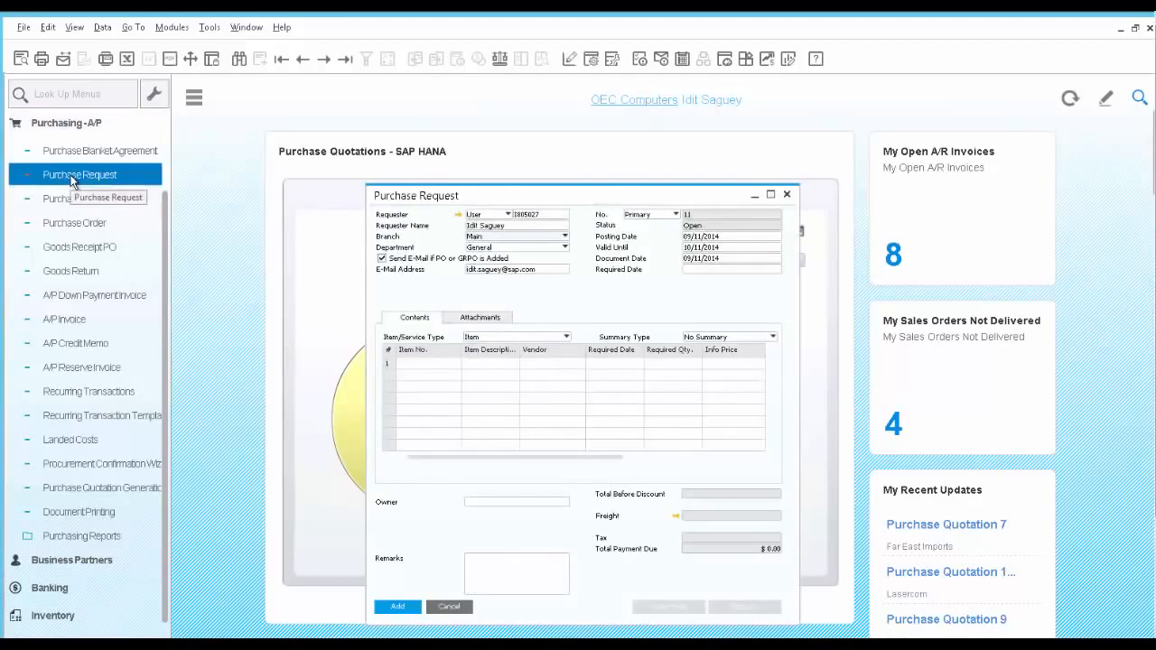
click(344, 59)
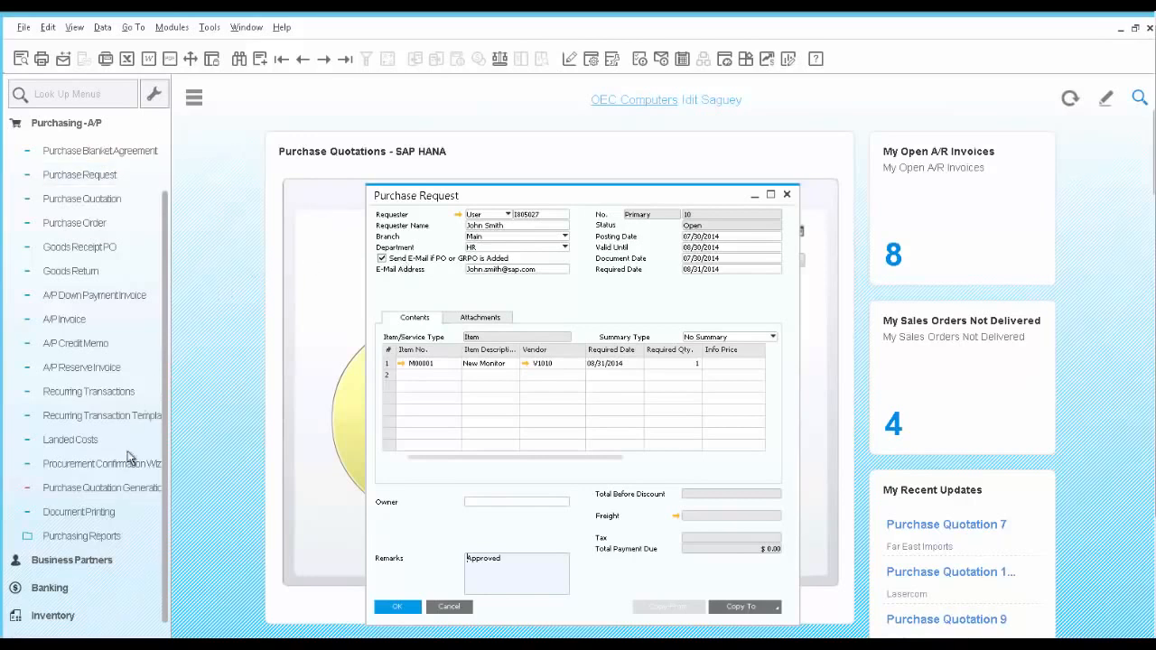
Open the Purchase Quotation Generation Wizard and create a new parameter set named New Monitor.
click(129, 489)
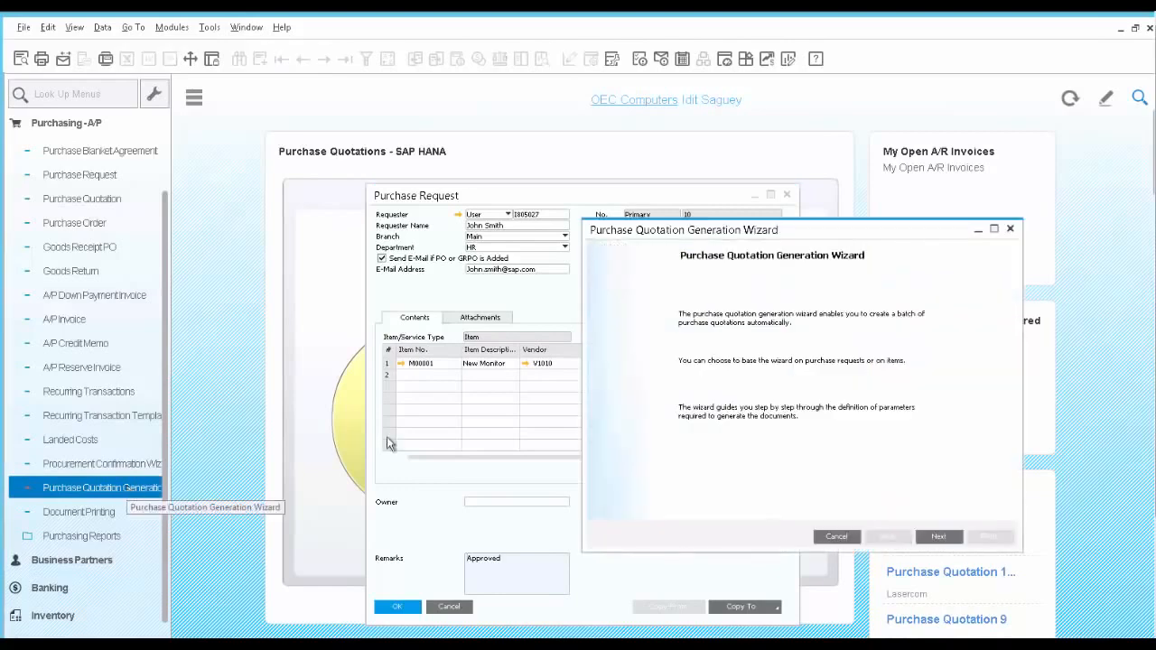
click(940, 536)
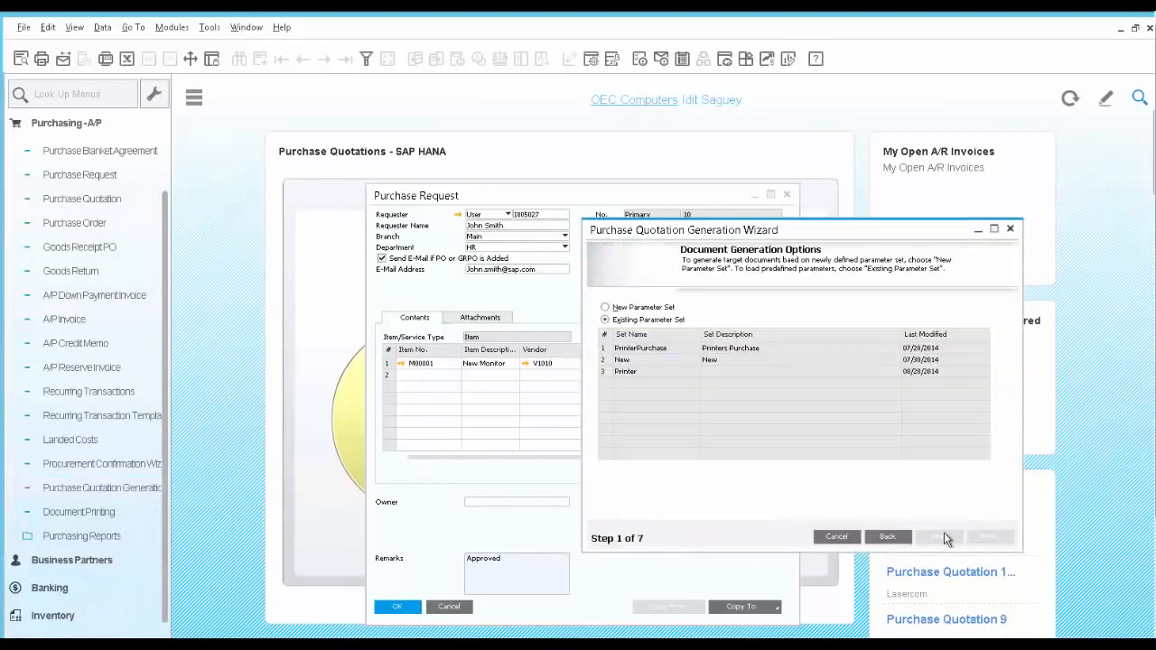
click(655, 308)
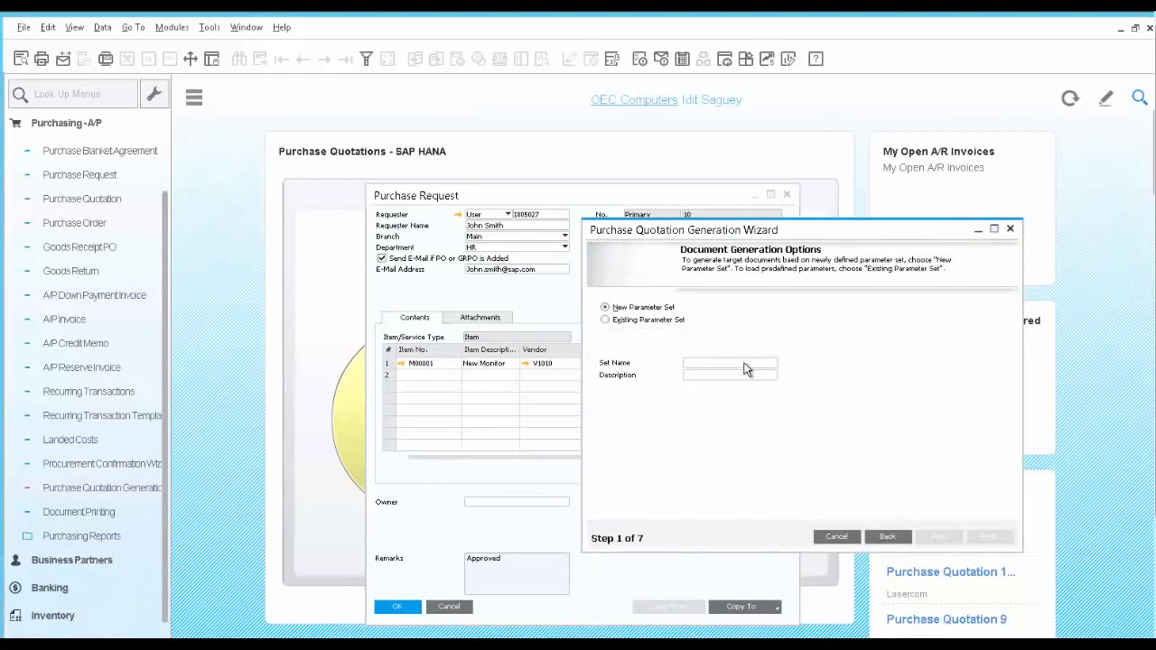
text(New Monitor)
key(Tab)
click(941, 539)
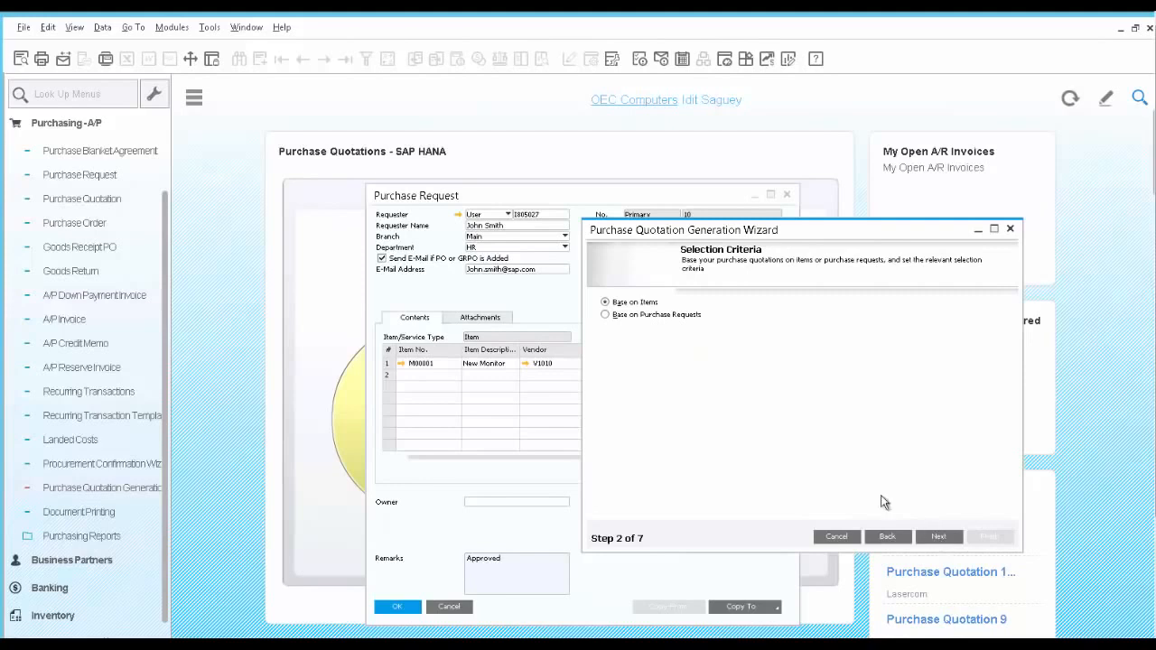
Base the quotations on purchase requests and restrict the item code to M00001.
click(605, 315)
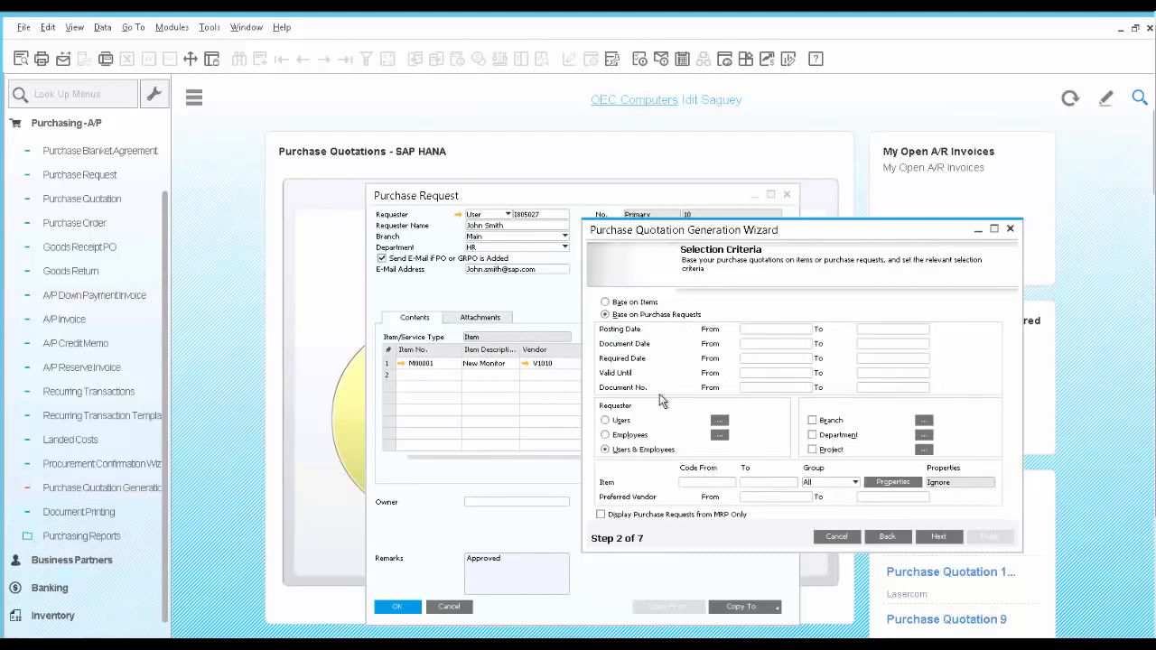
click(698, 483)
text(M00001)
key(Tab)
click(939, 536)
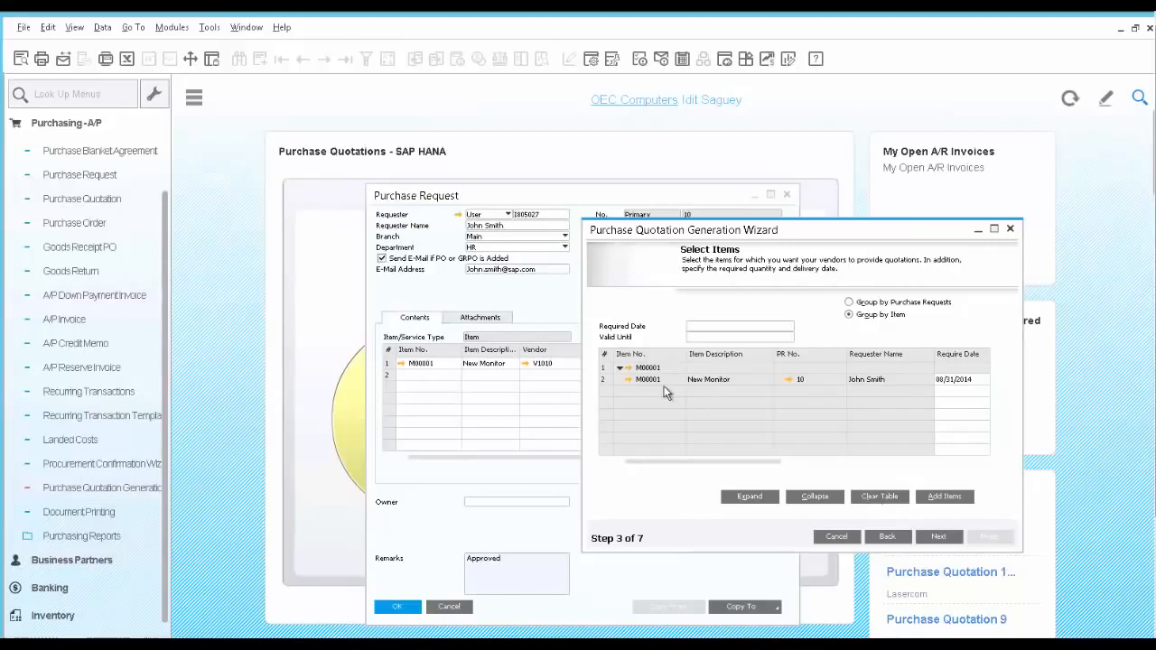
Check the linked purchase request, set required date 09/16/2014 and valid-until 09/13/2014, and generate the purchase quotations.
click(789, 380)
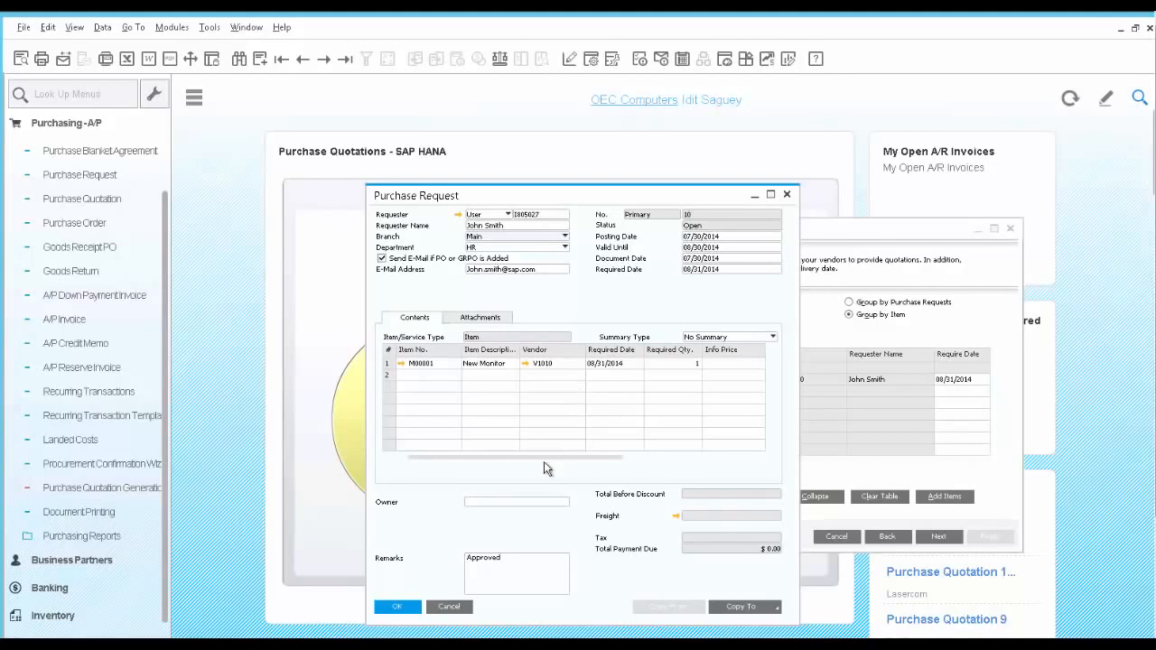
click(452, 608)
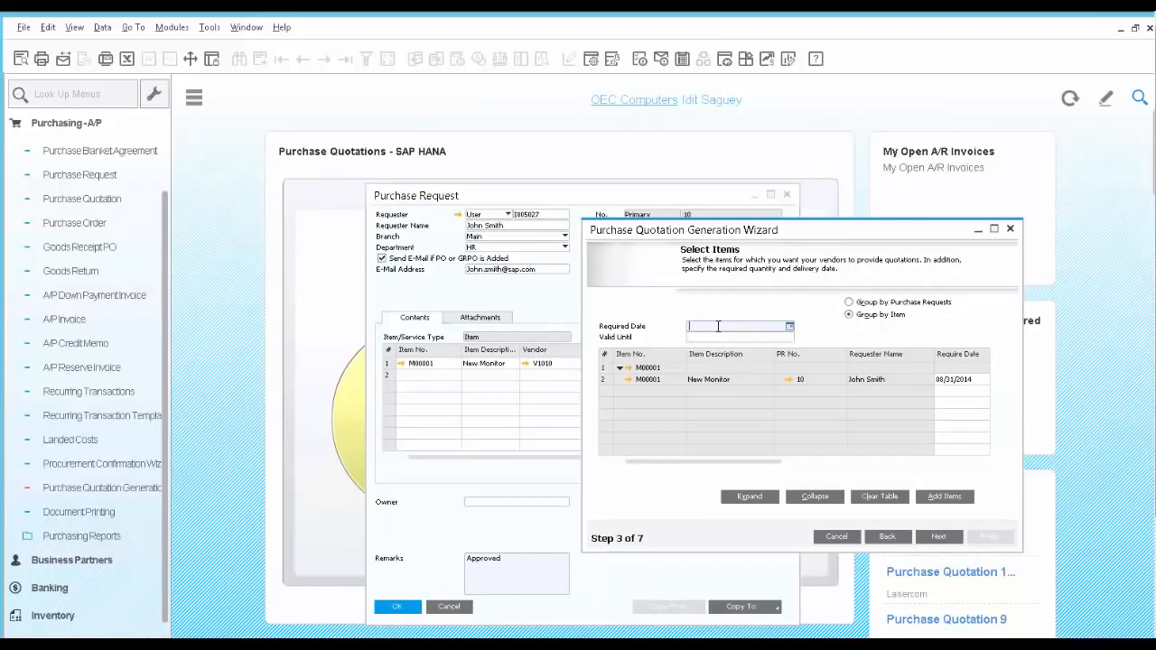
text(0916)
click(722, 336)
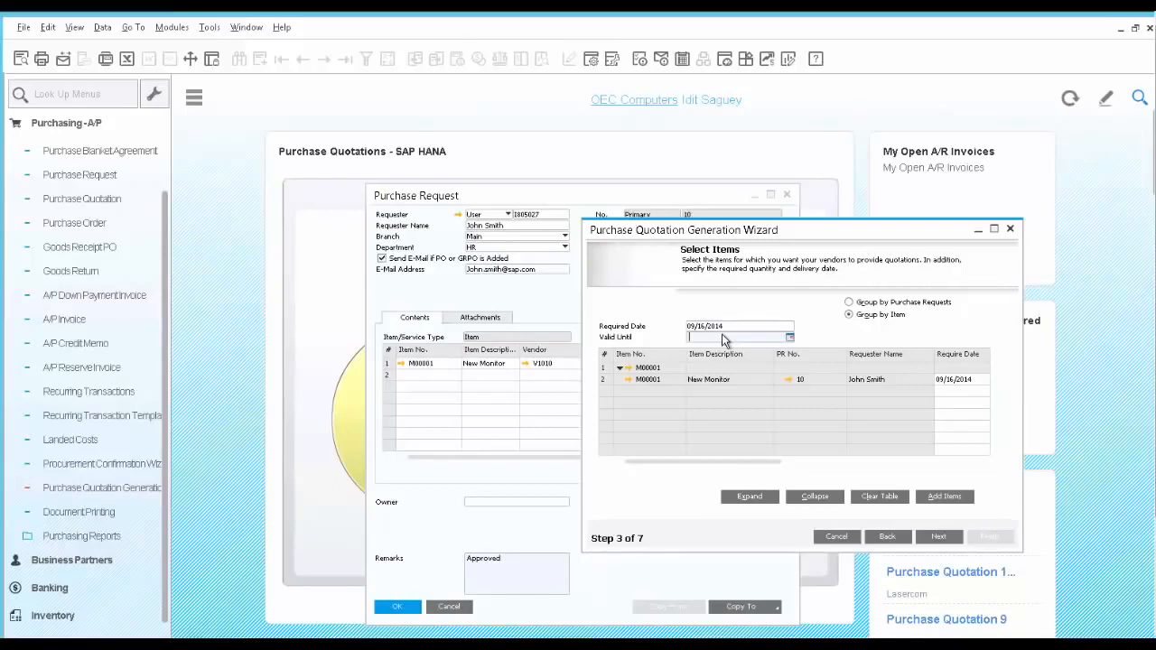
text(09)
text(13)
key(Tab)
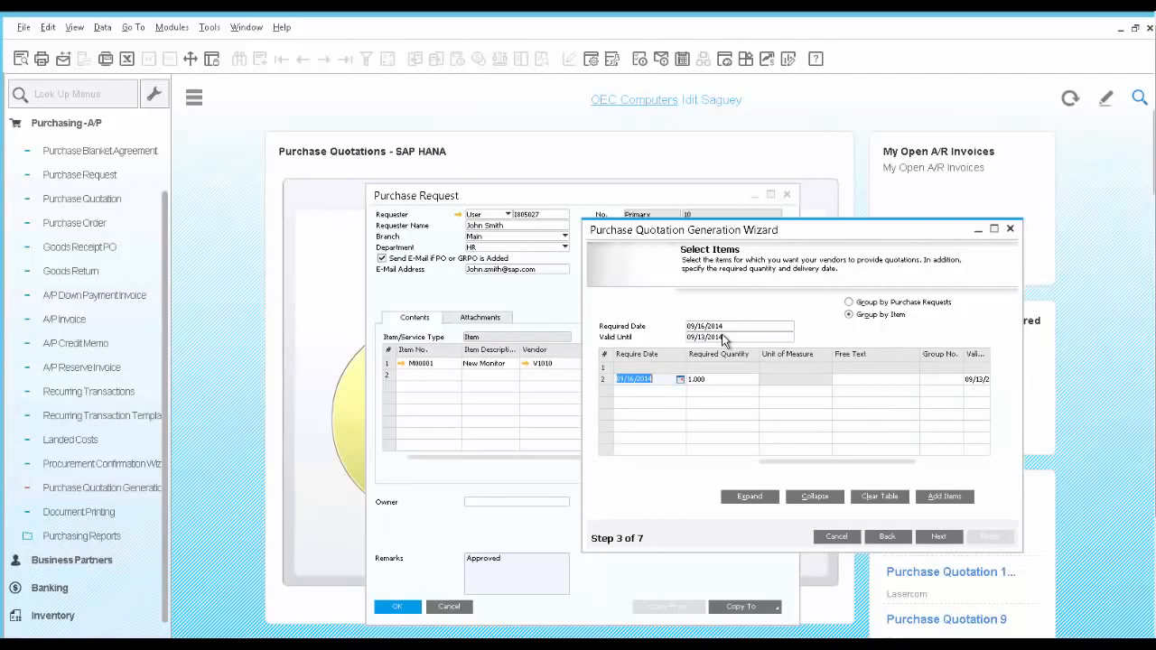
click(940, 537)
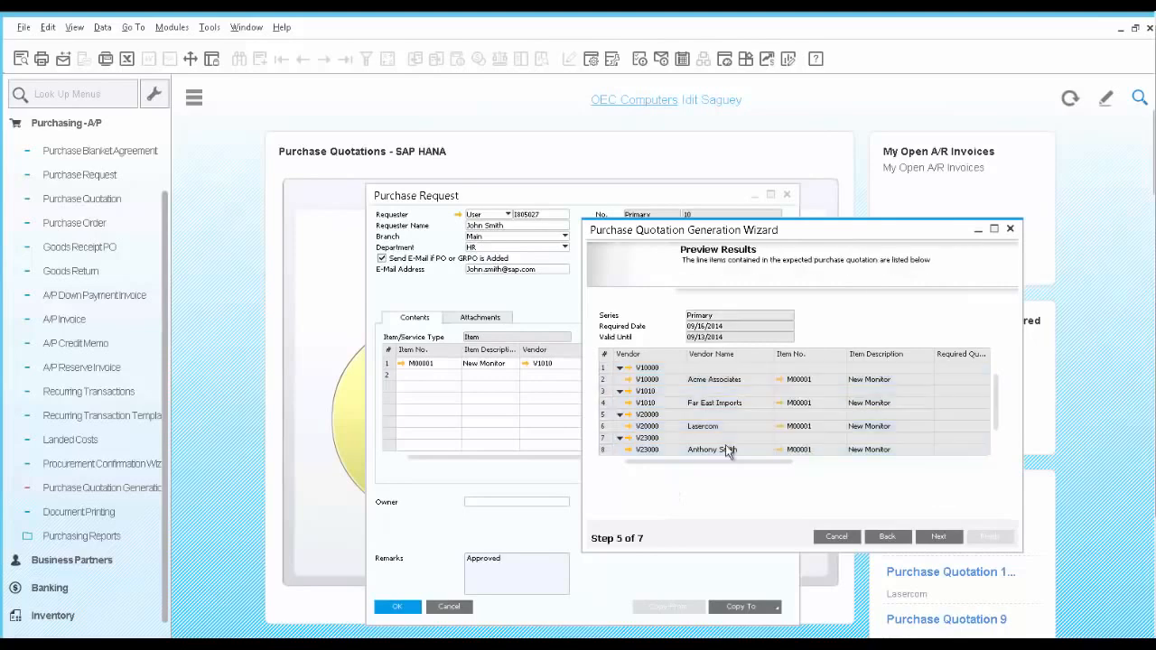
click(941, 537)
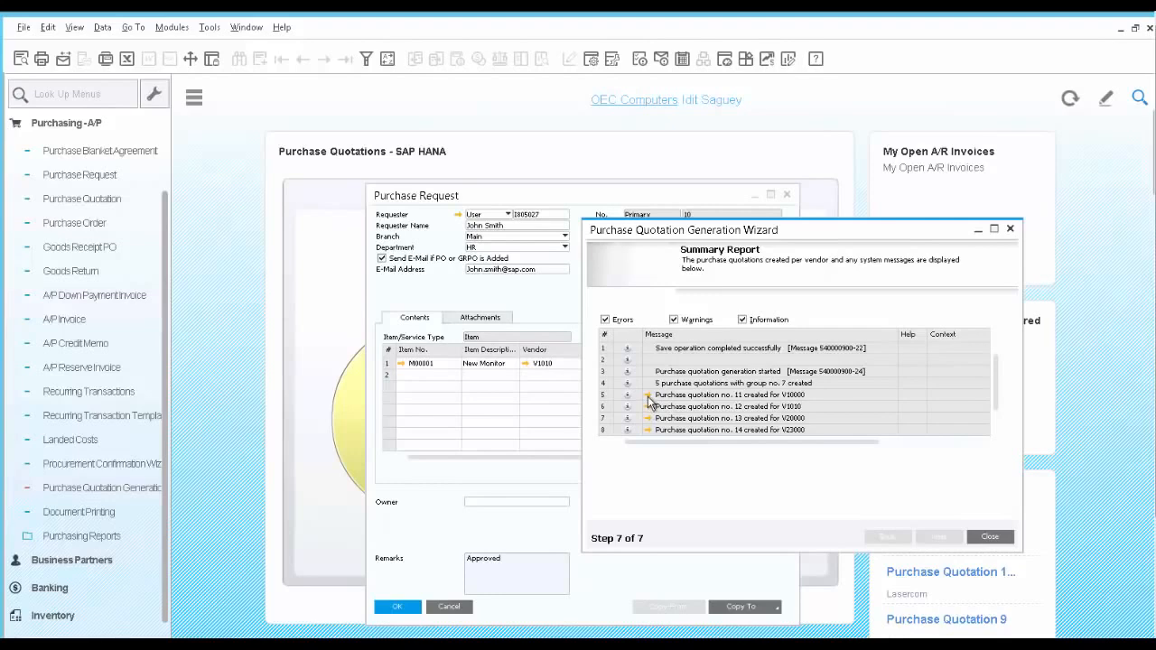
Open the quotation for vendor V10000 and update it with quoted date 09/16/2014, quoted quantity 1 and unit price 200.
click(648, 395)
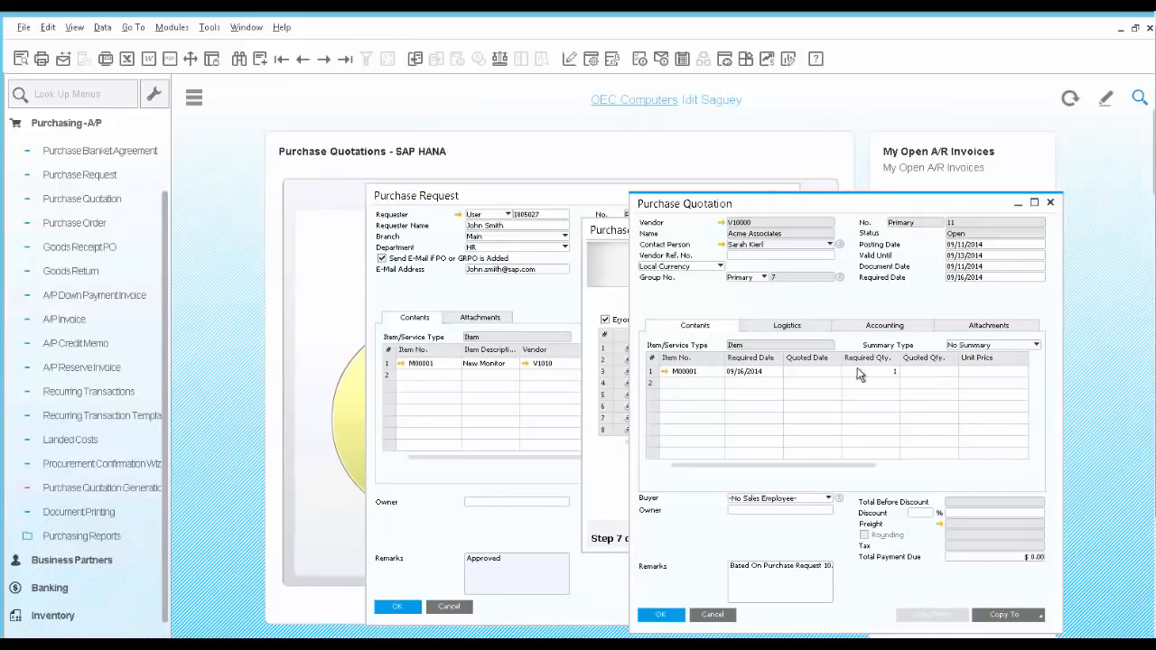
click(798, 372)
text(0916)
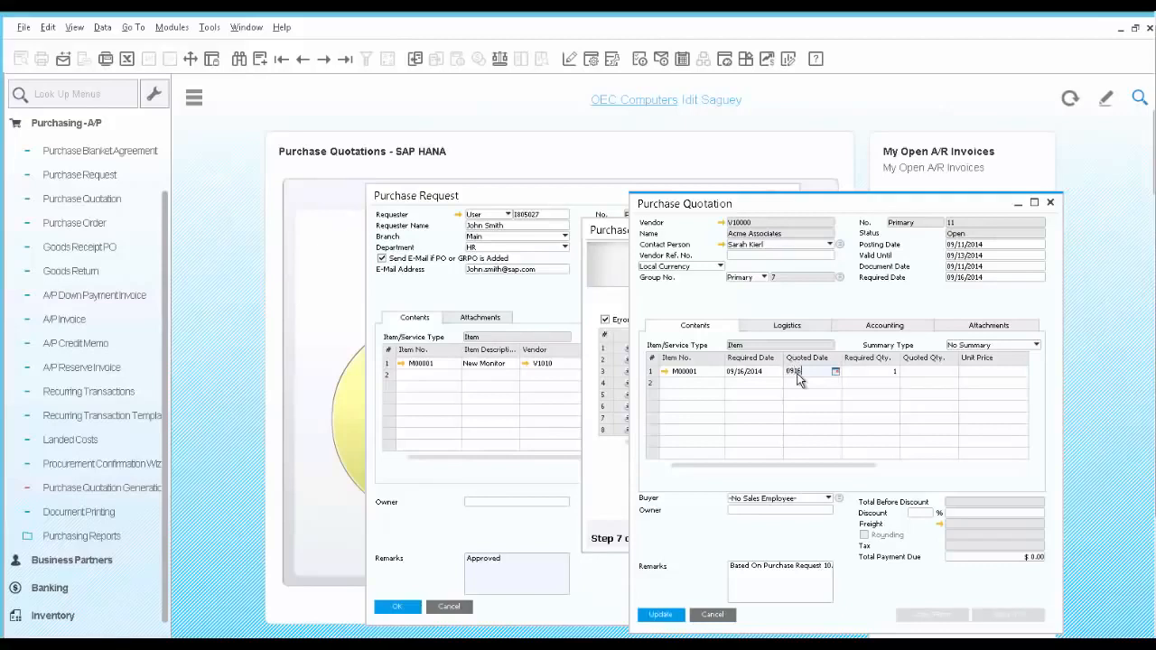
key(Tab)
key(Tab)
text(1)
key(Tab)
text(200)
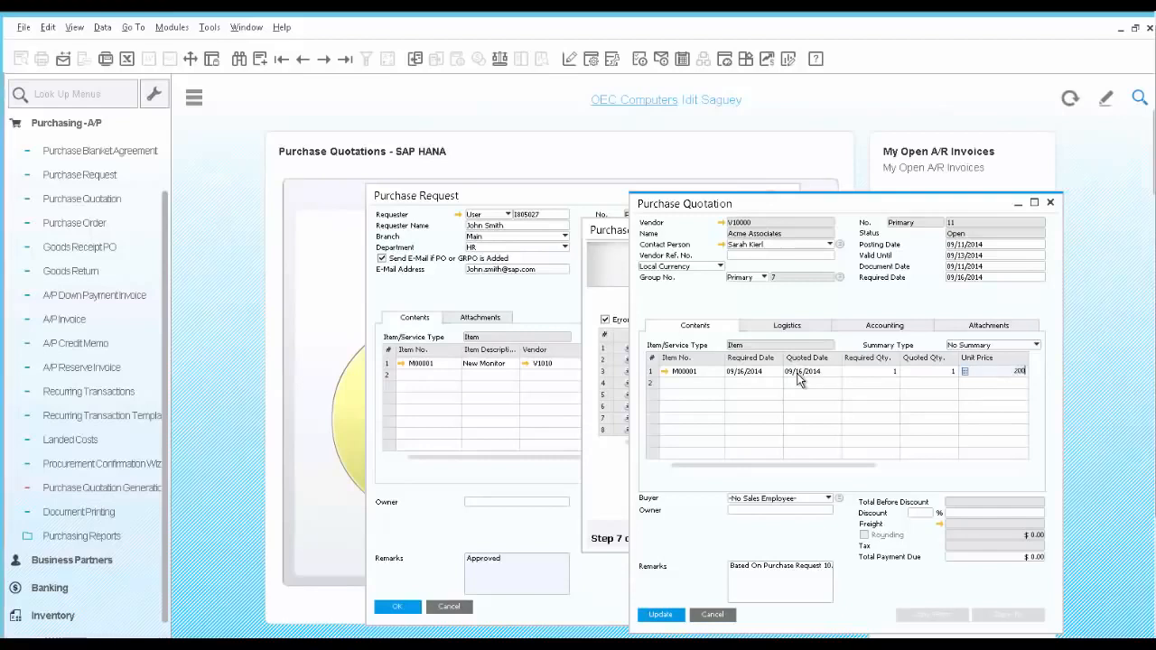
click(676, 617)
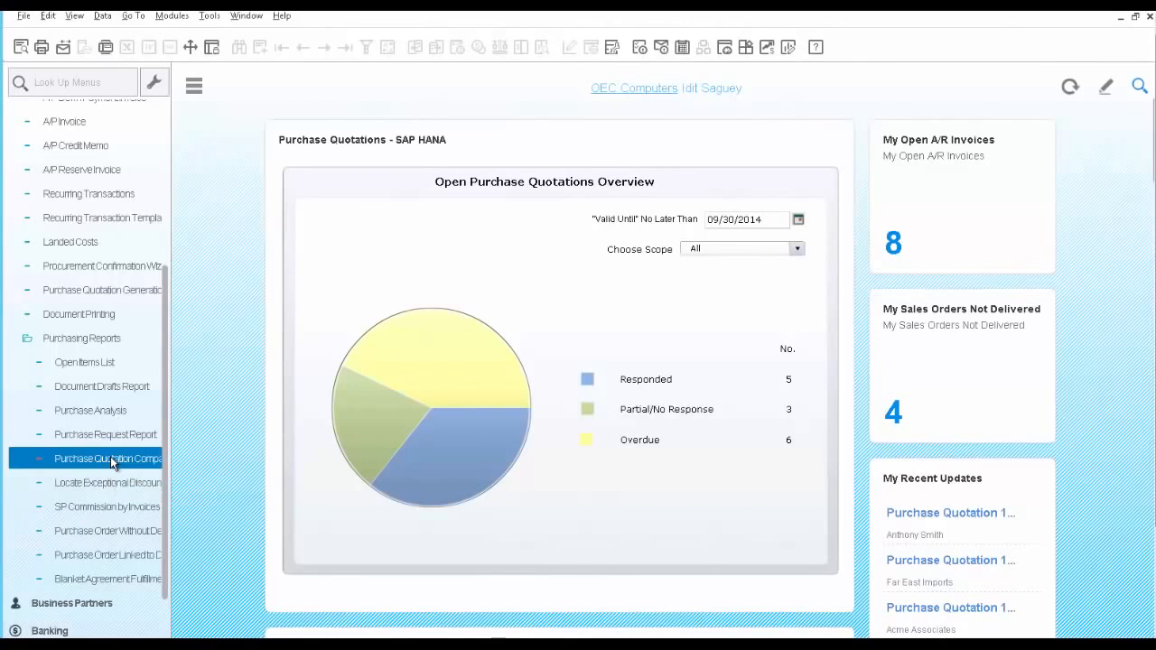
Run the Purchase Quotation Comparison Report for item M00001.
click(112, 462)
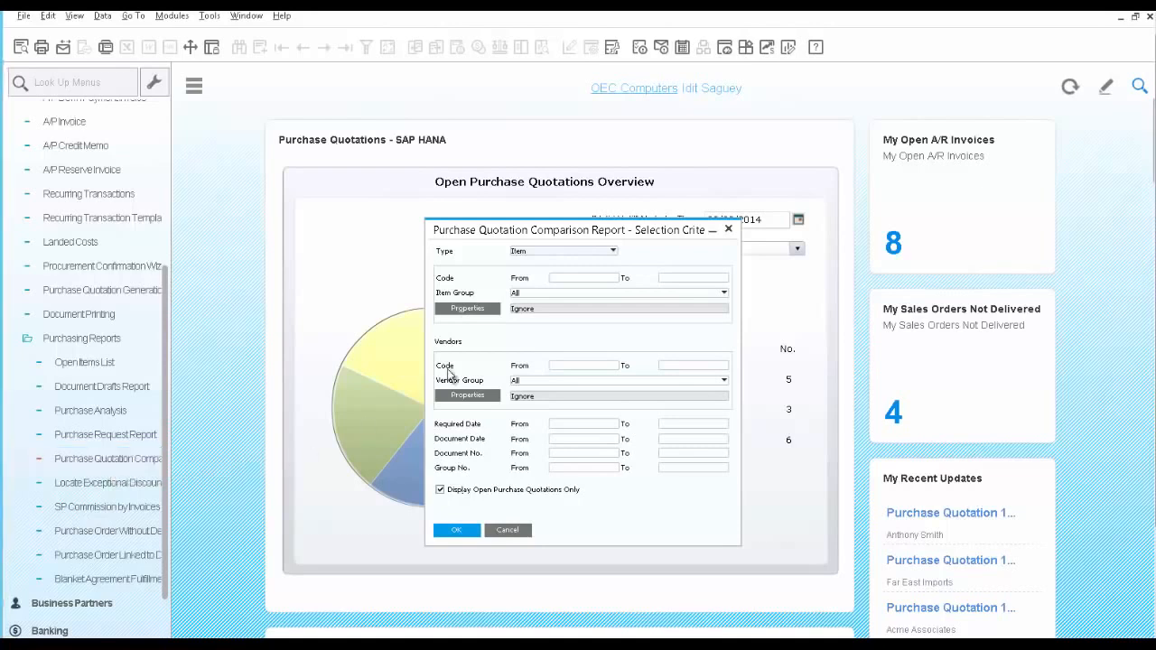
click(571, 282)
text(M00001)
key(Tab)
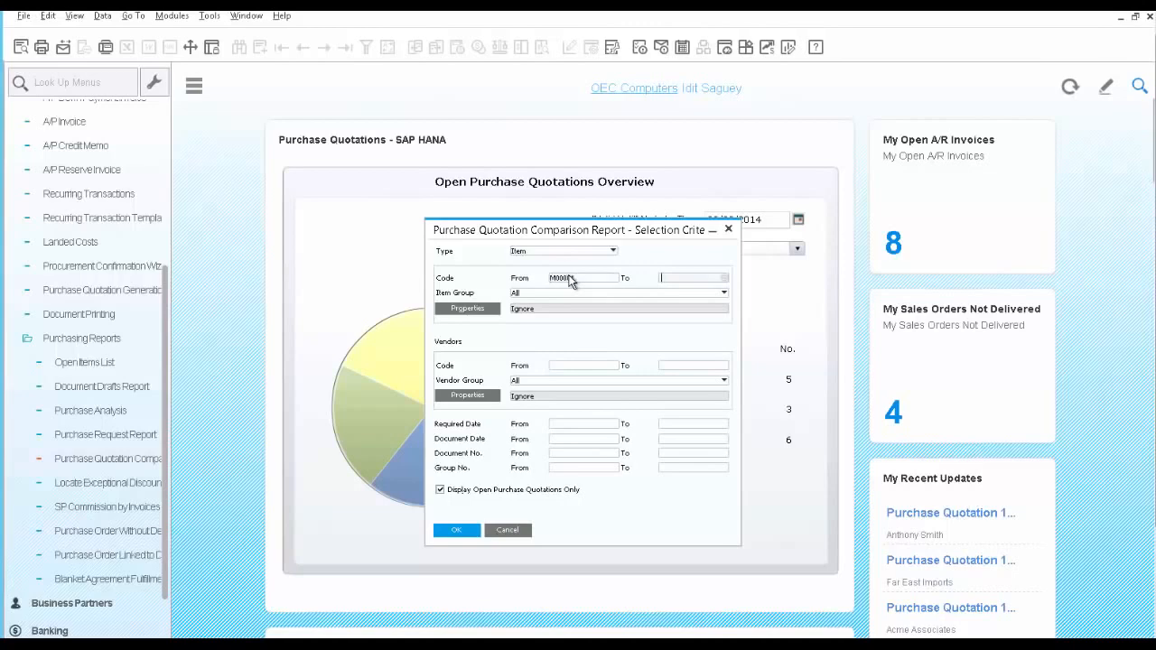
click(458, 531)
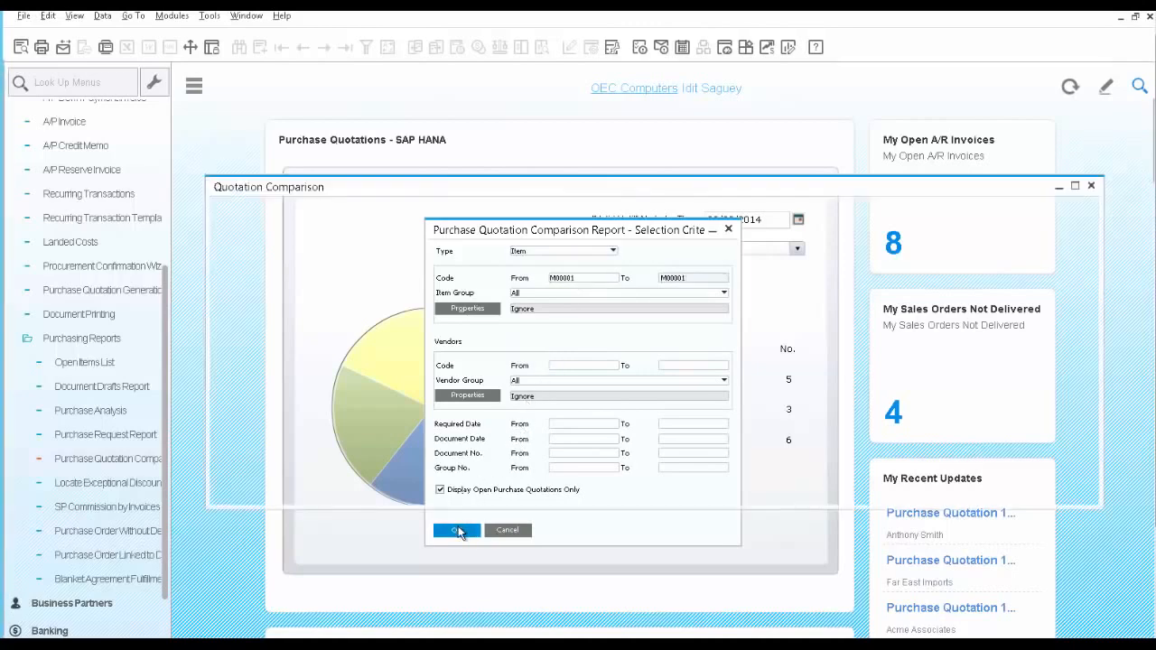
Compare the quotations, select the Acme Associates one, and create a purchase order, closing the group's other quotations.
drag(589, 461, 217, 467)
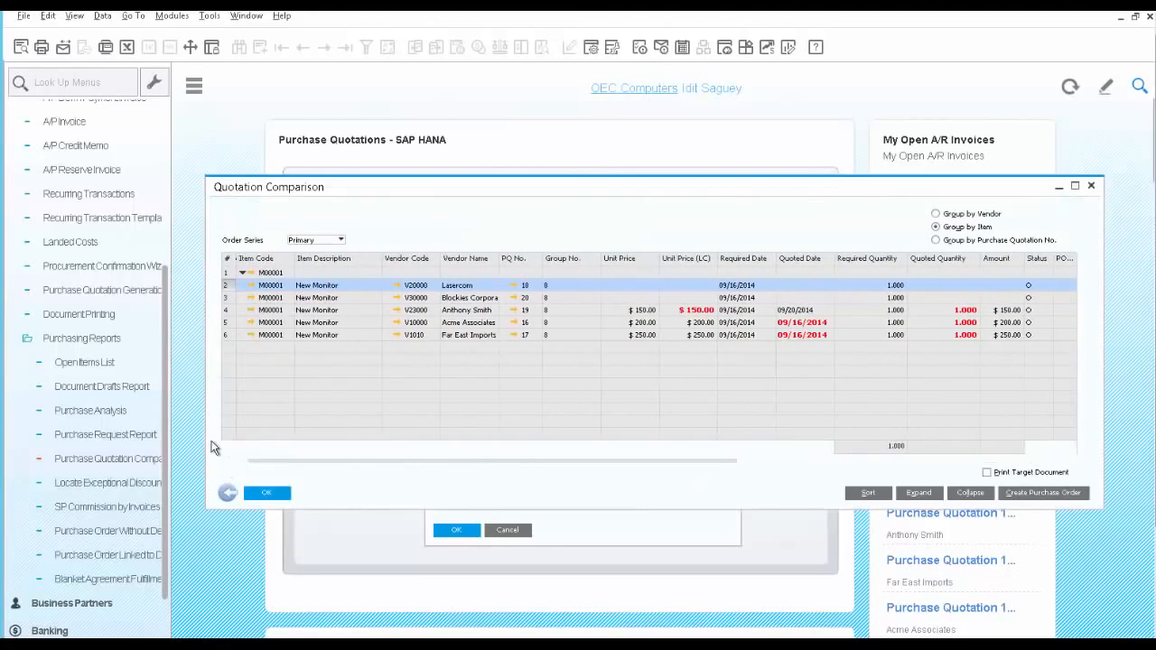
click(227, 310)
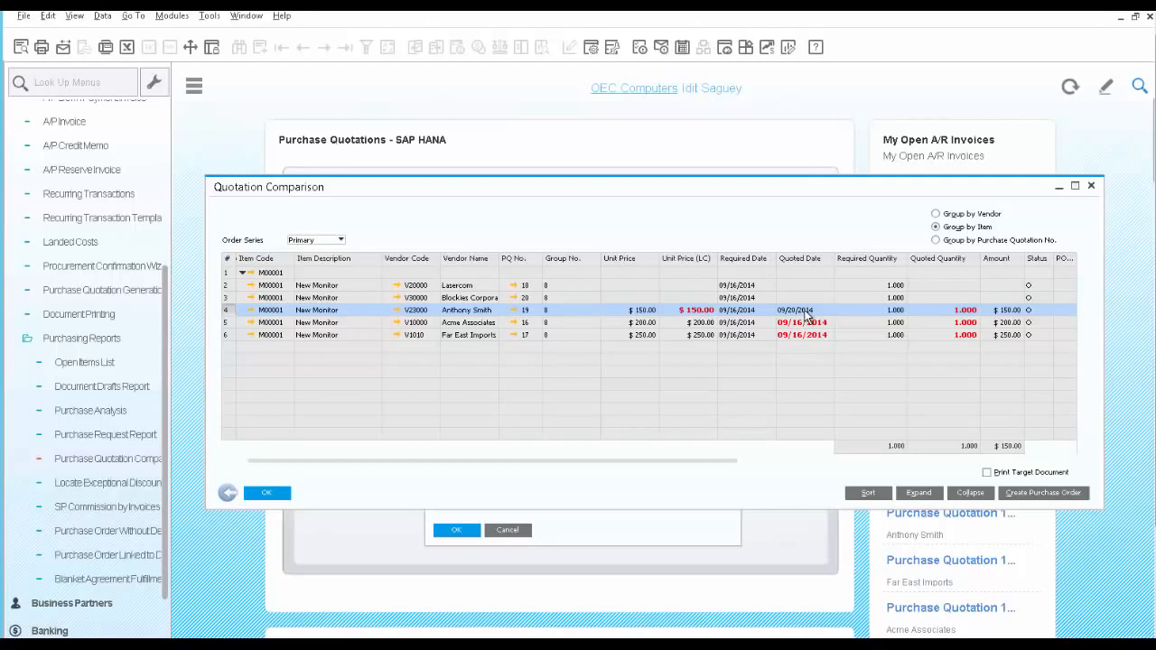
click(227, 323)
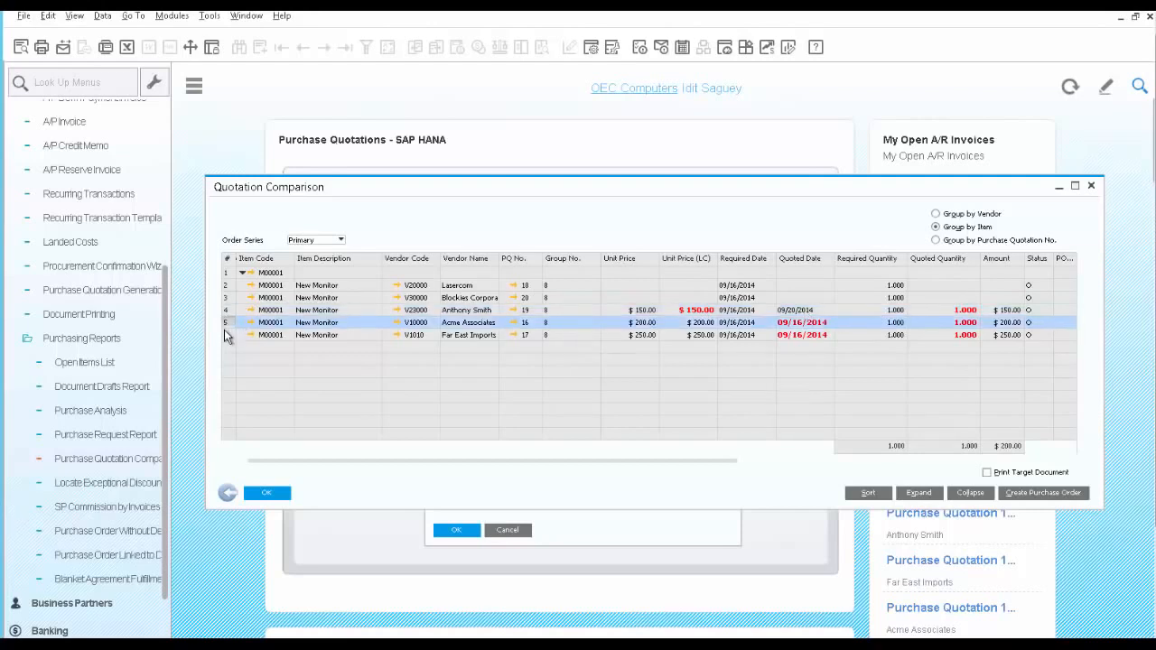
click(227, 337)
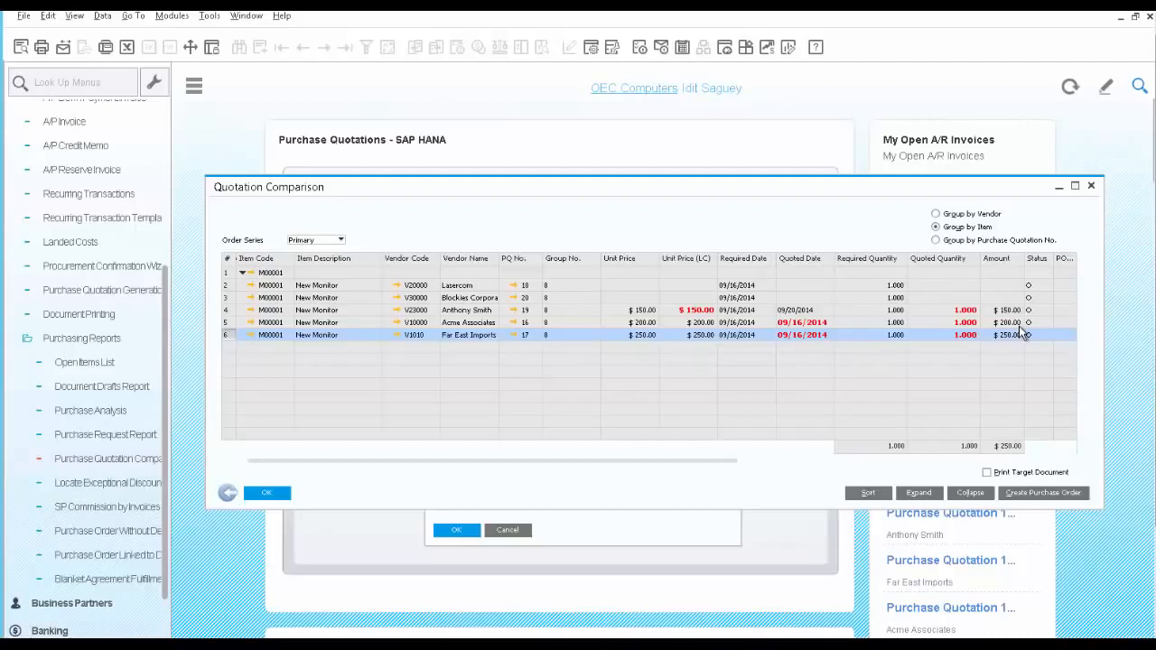
click(227, 323)
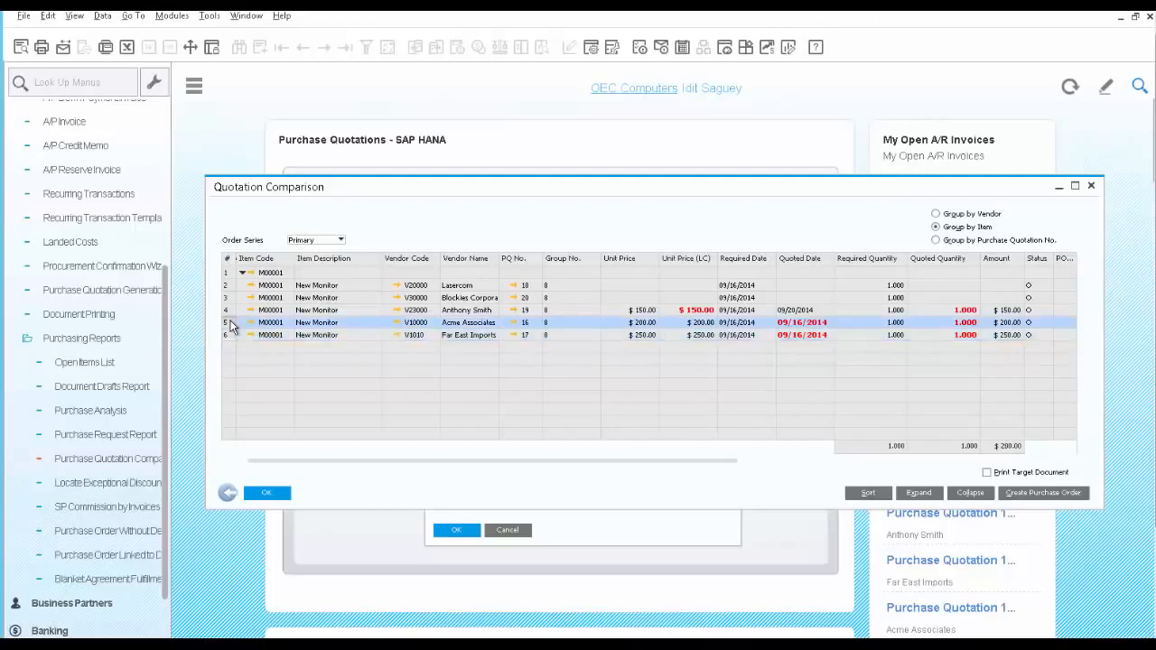
click(1049, 495)
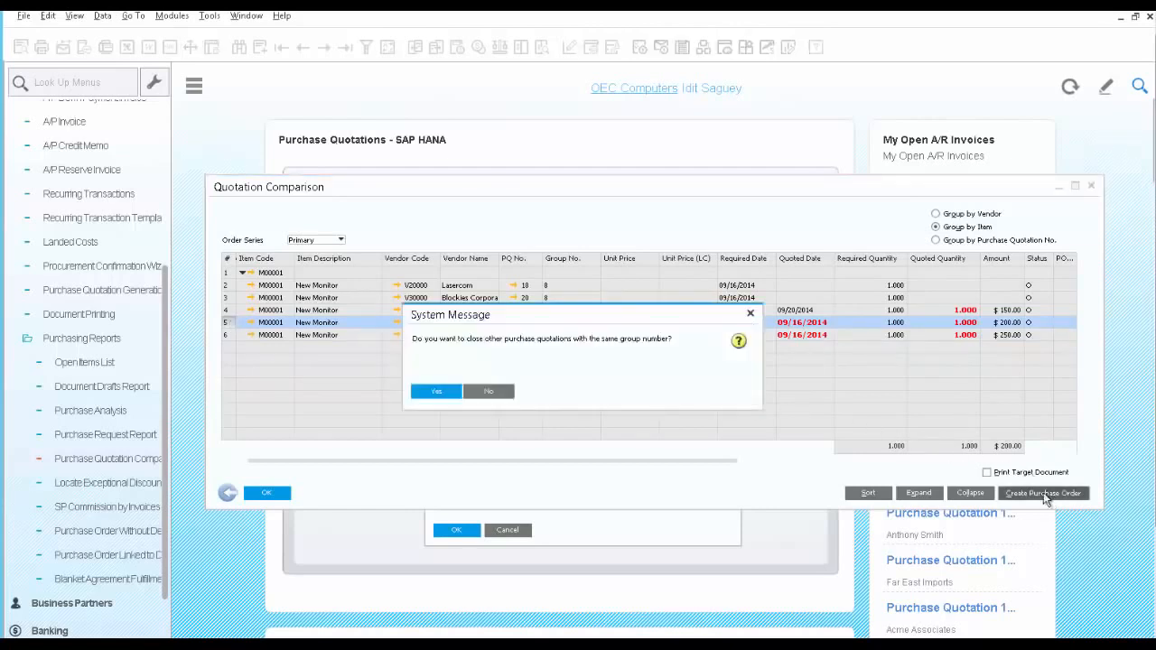
click(444, 395)
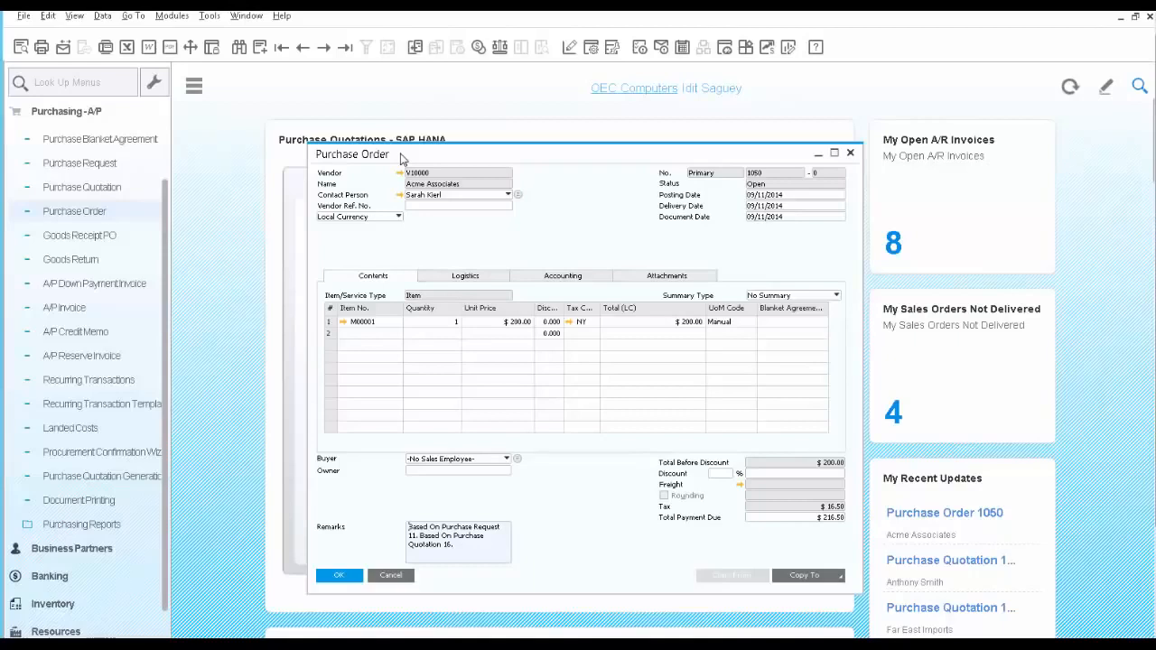
E-mail the purchase order to the vendor contact with an edited report attached, reviewing the message's text, data and attachments.
click(63, 50)
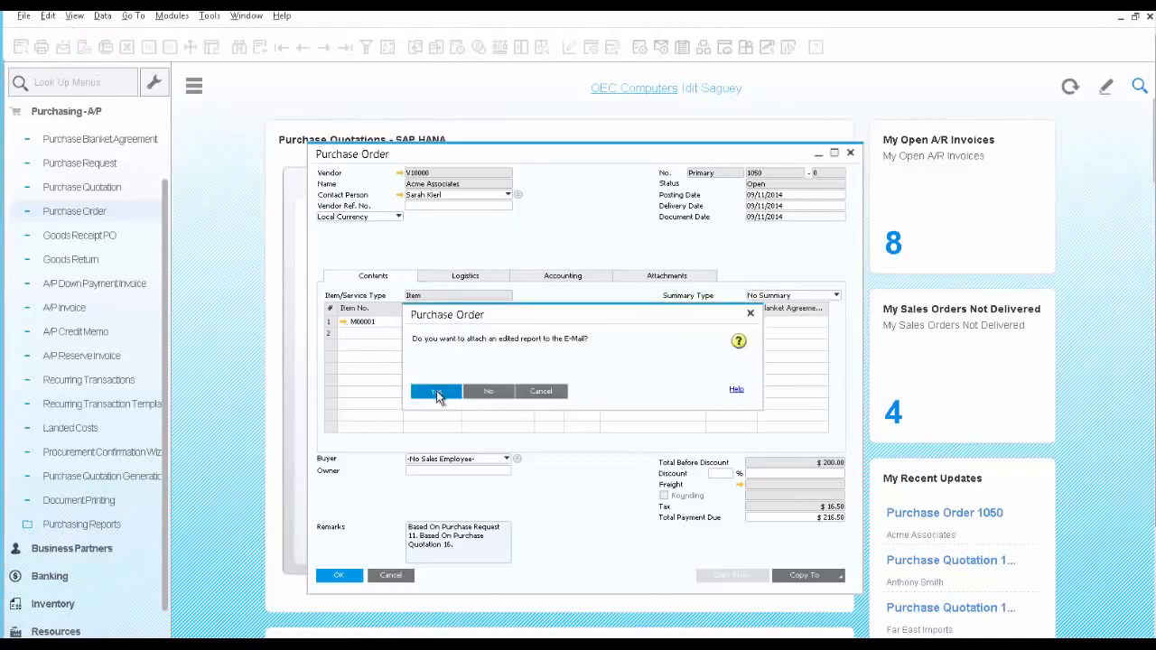
click(436, 393)
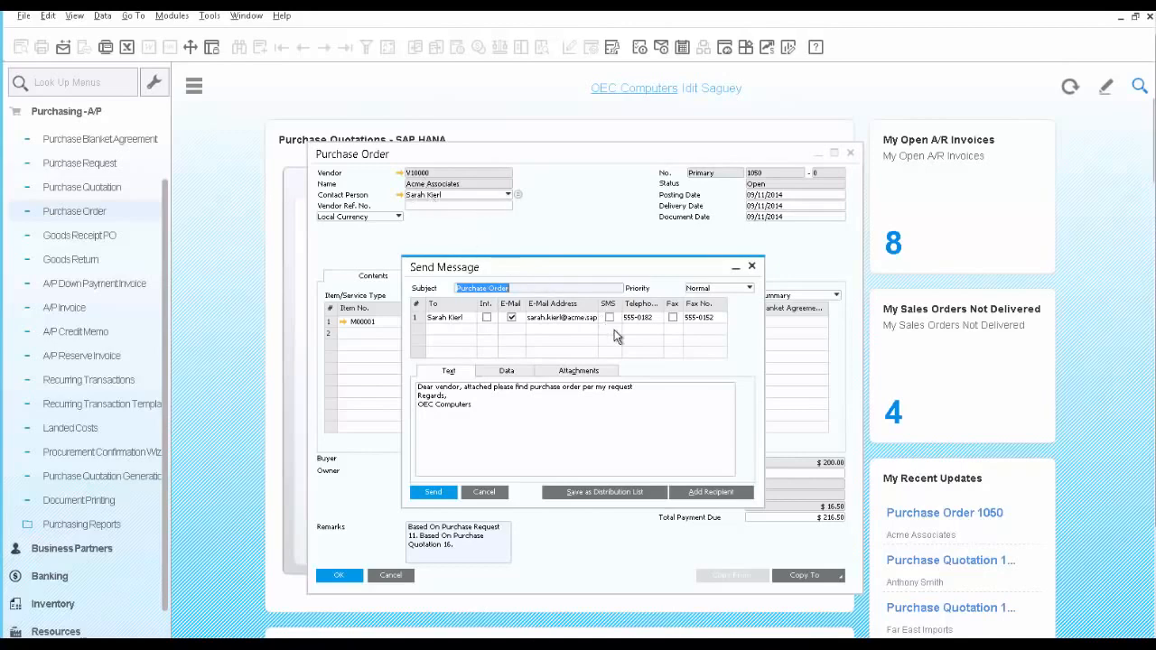
click(444, 424)
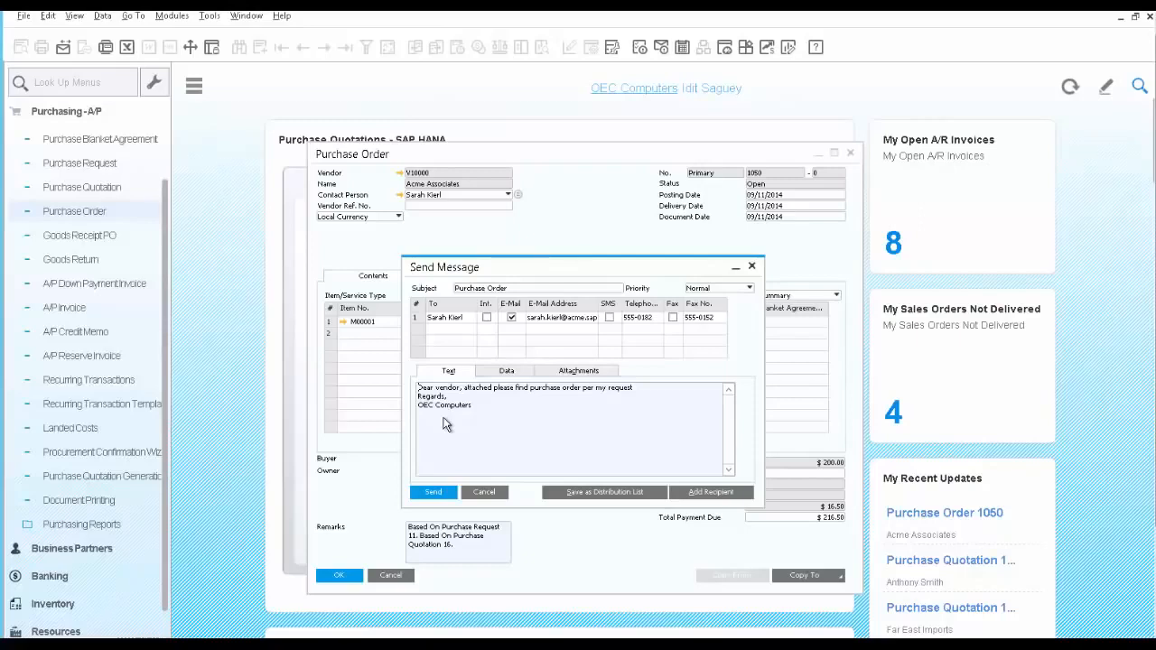
click(501, 374)
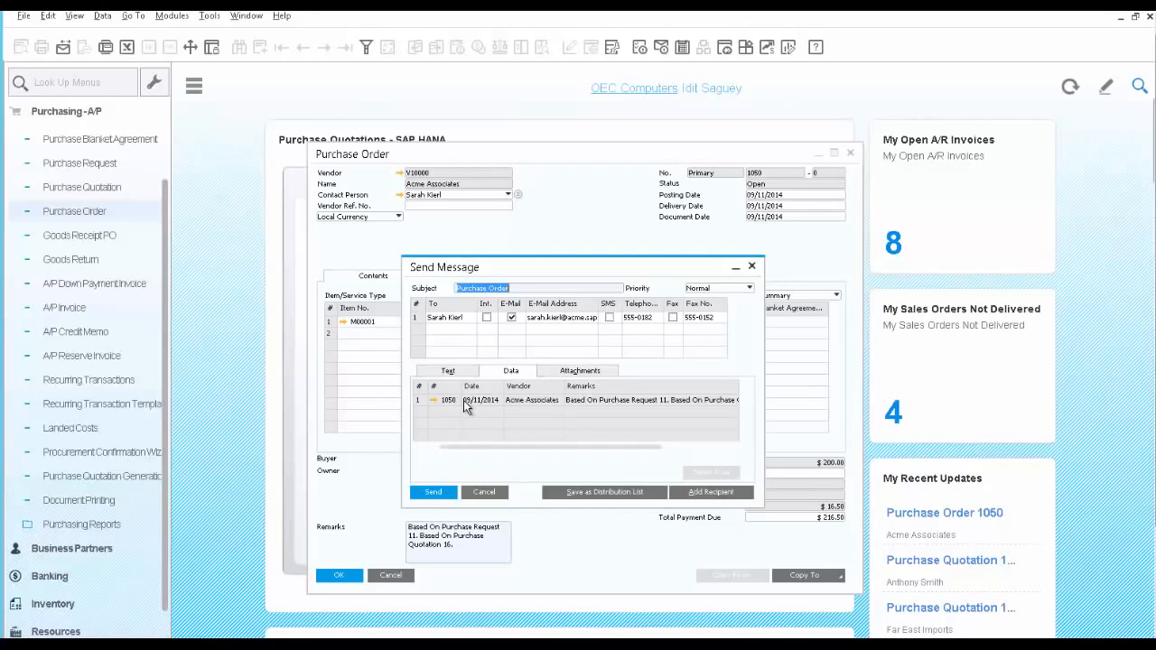
click(563, 374)
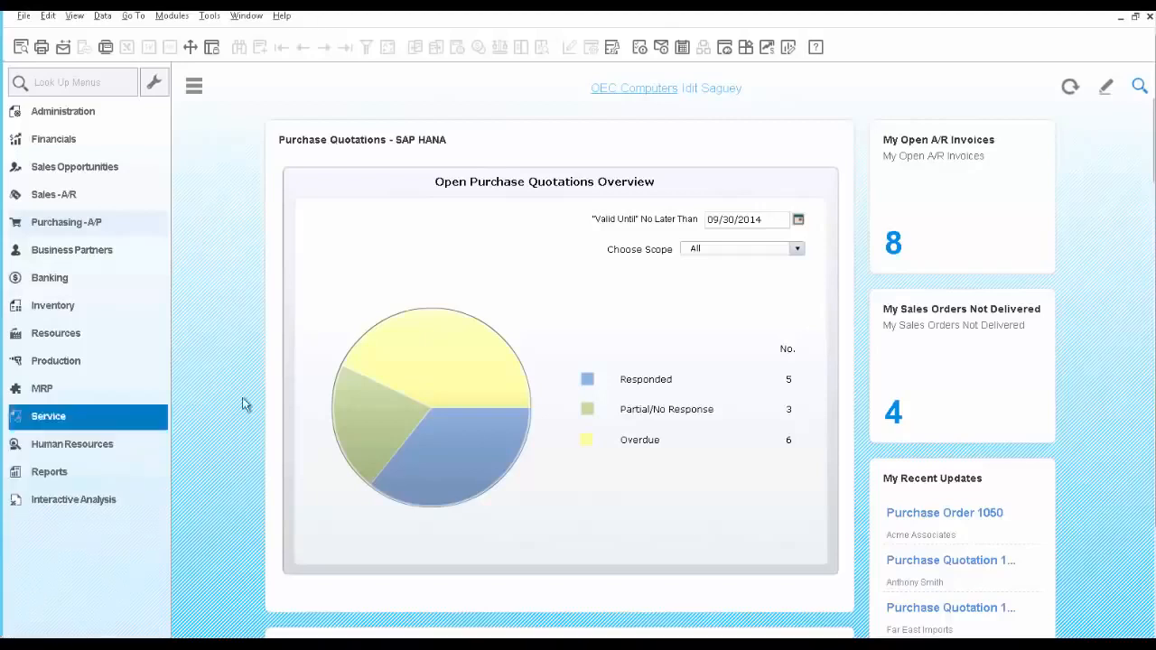
Drill into the overdue quotations in the Open Purchase Quotations Overview, open Far East Imports quotation 5, and close it.
mouse_move(434, 382)
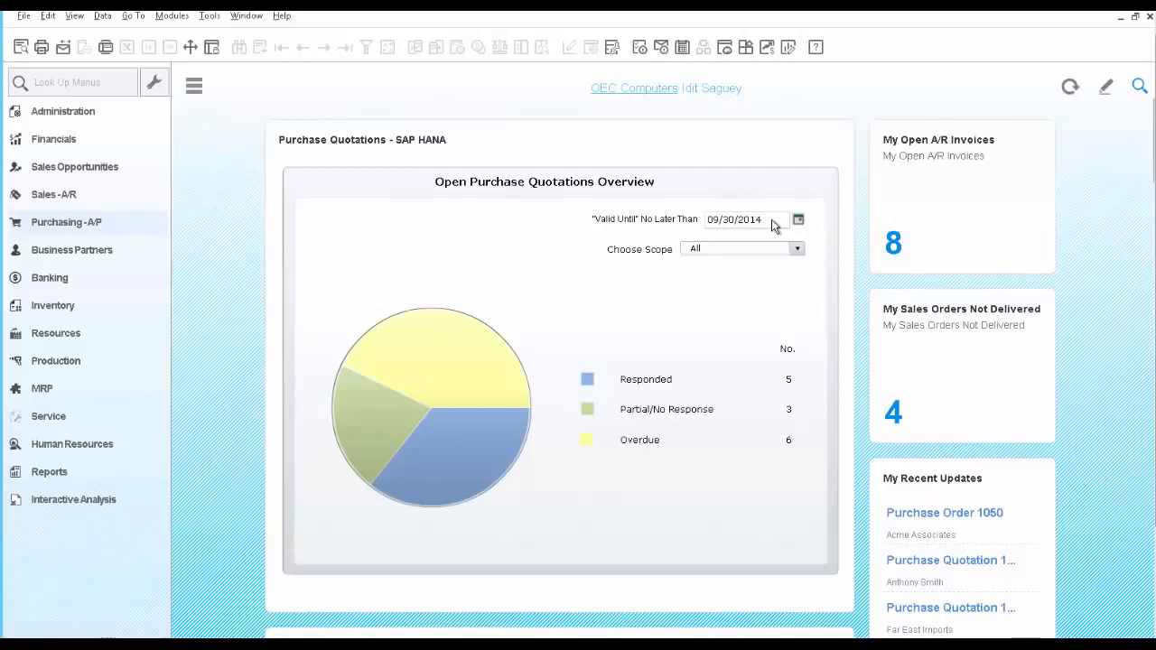
mouse_move(505, 375)
click(446, 379)
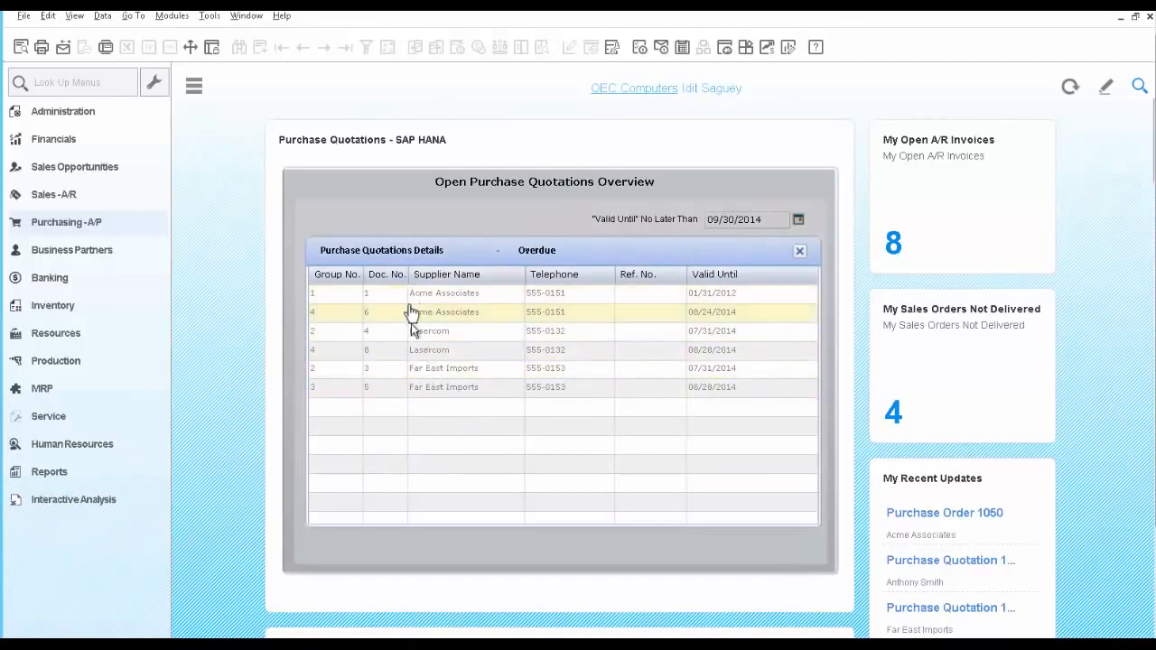
click(408, 390)
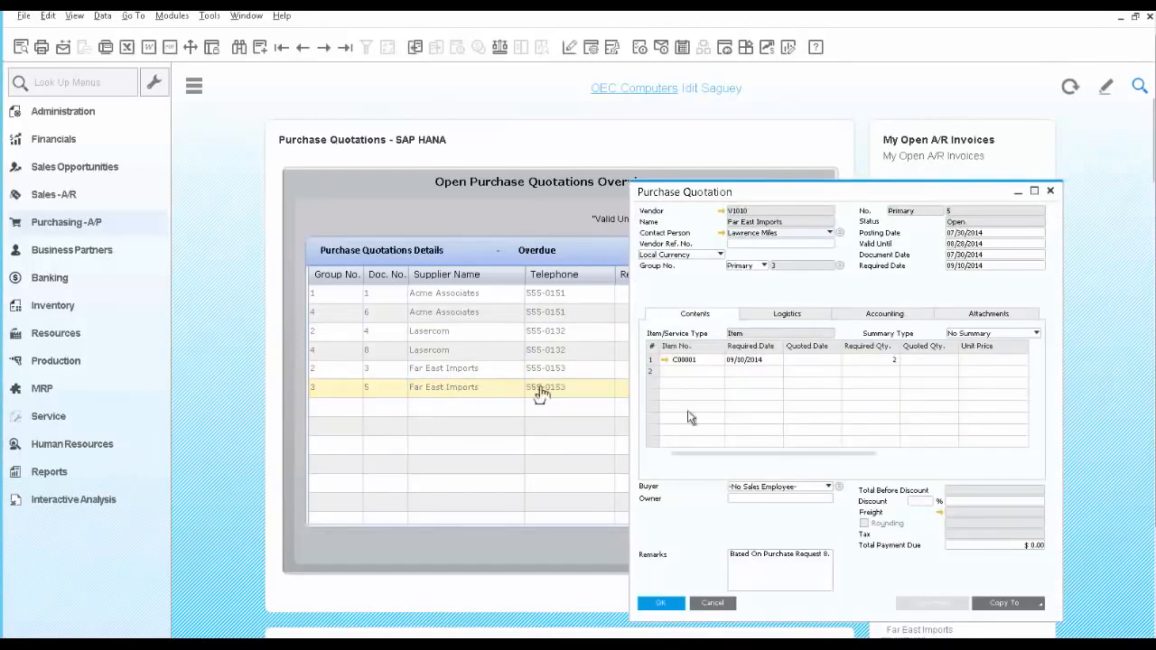
click(713, 602)
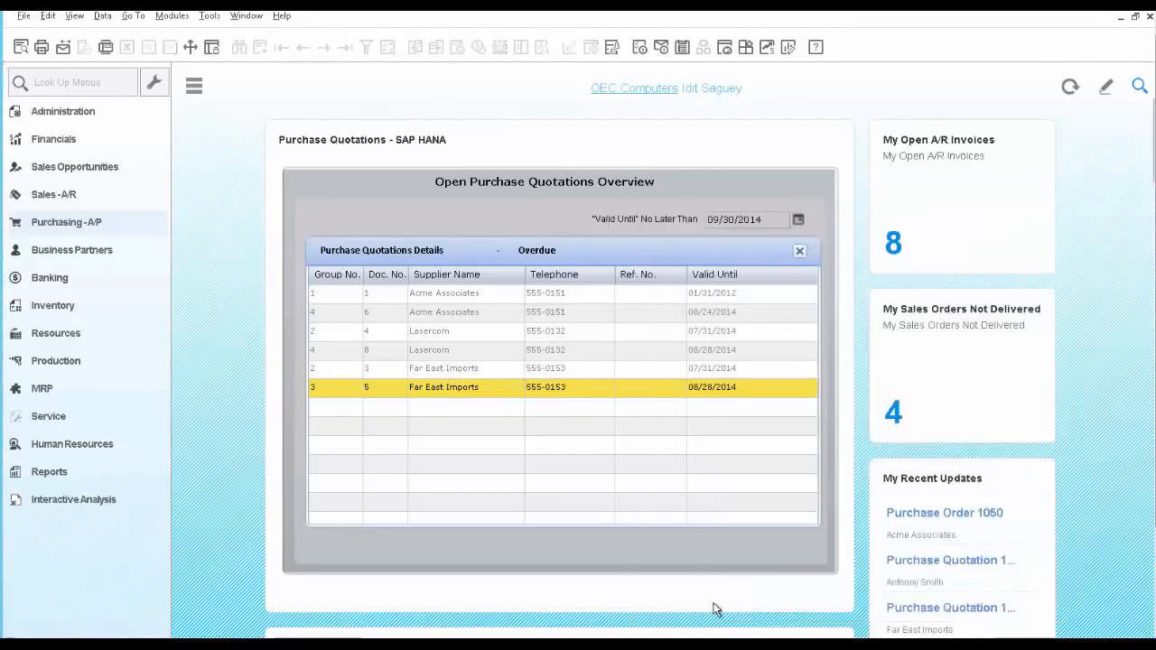
Close the overdue details, then view the responded quotations' details in the Open Purchase Quotations Overview and close them.
click(800, 253)
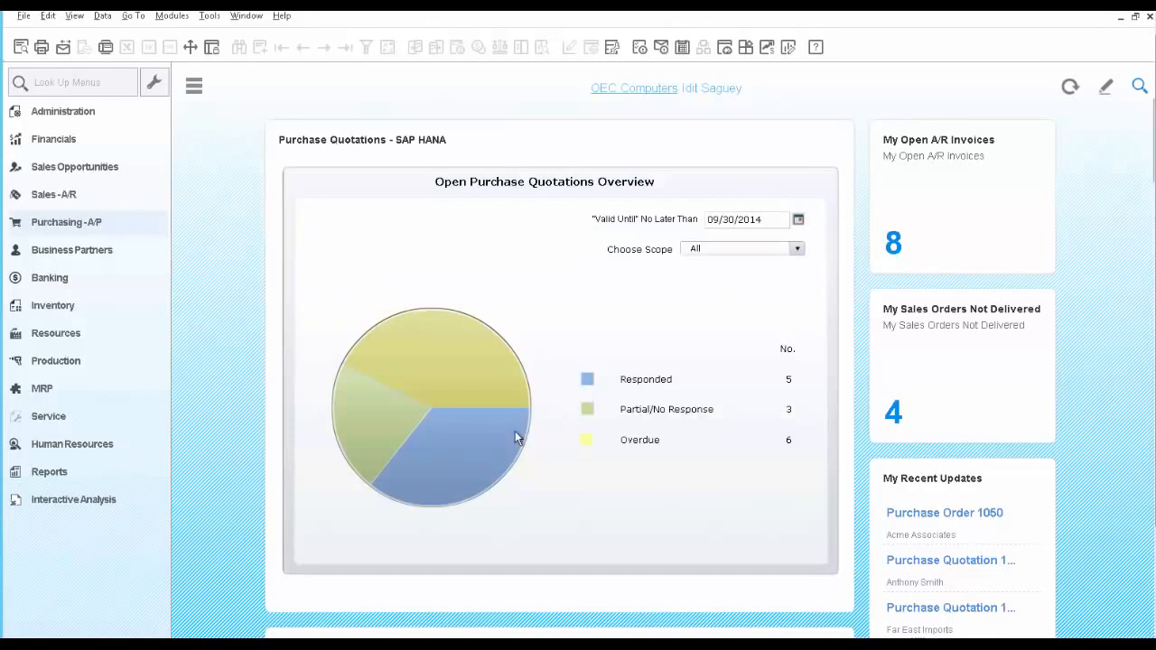
click(431, 448)
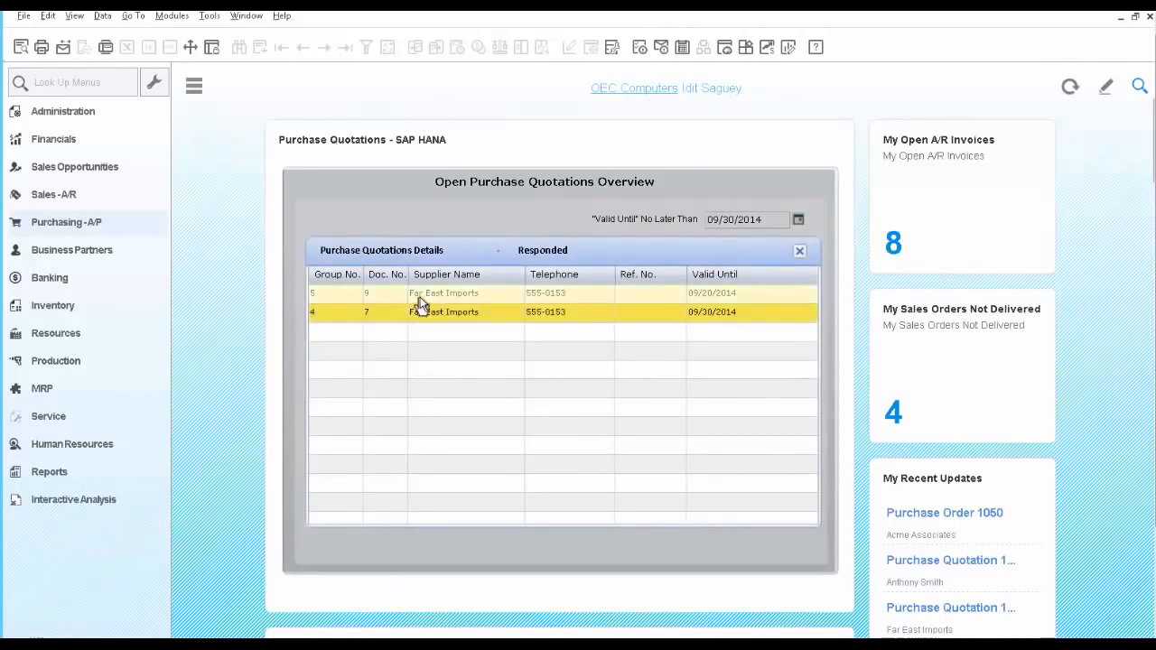
click(800, 251)
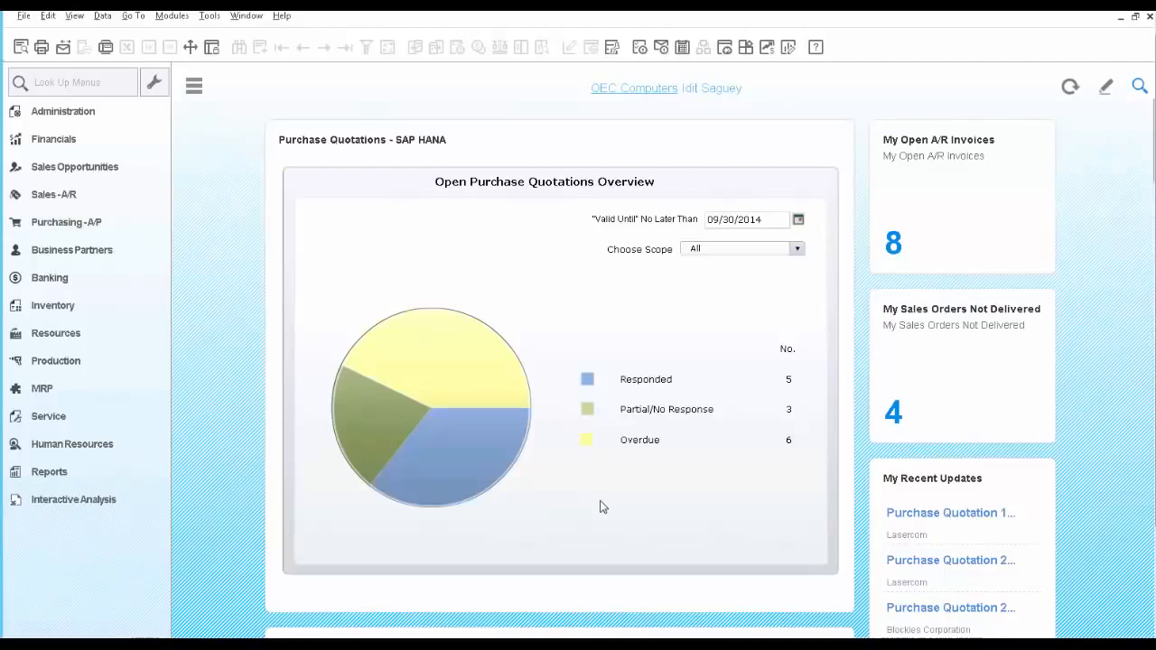
Search the company data for M00001.
click(1140, 88)
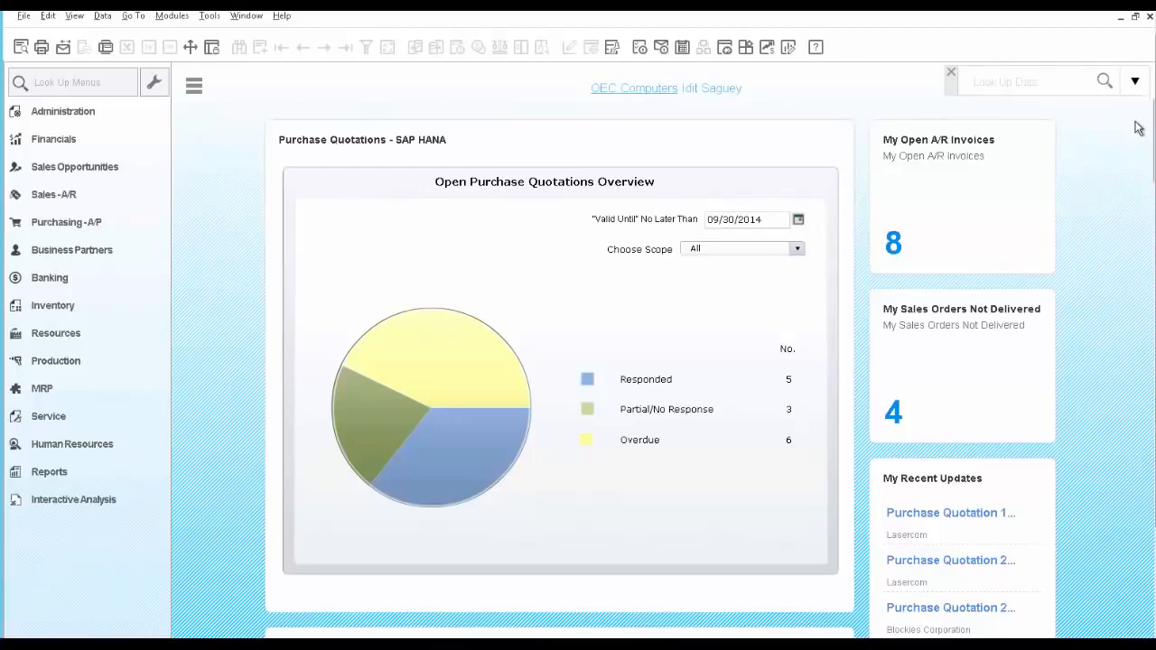
click(1031, 82)
text(M00001)
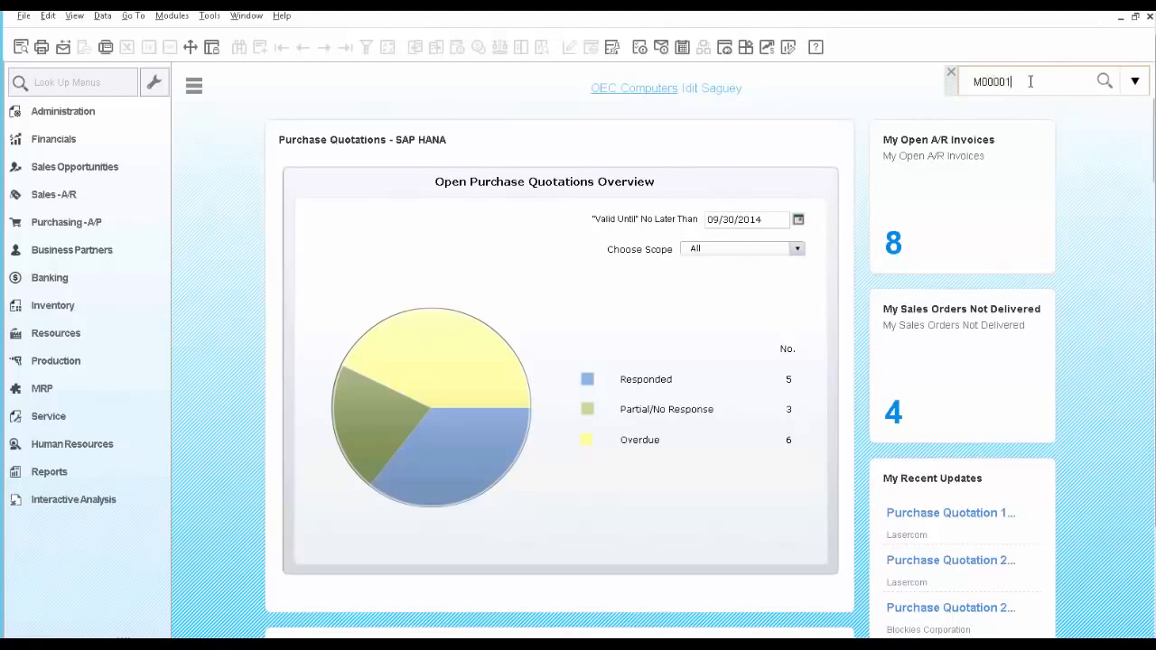
key(Return)
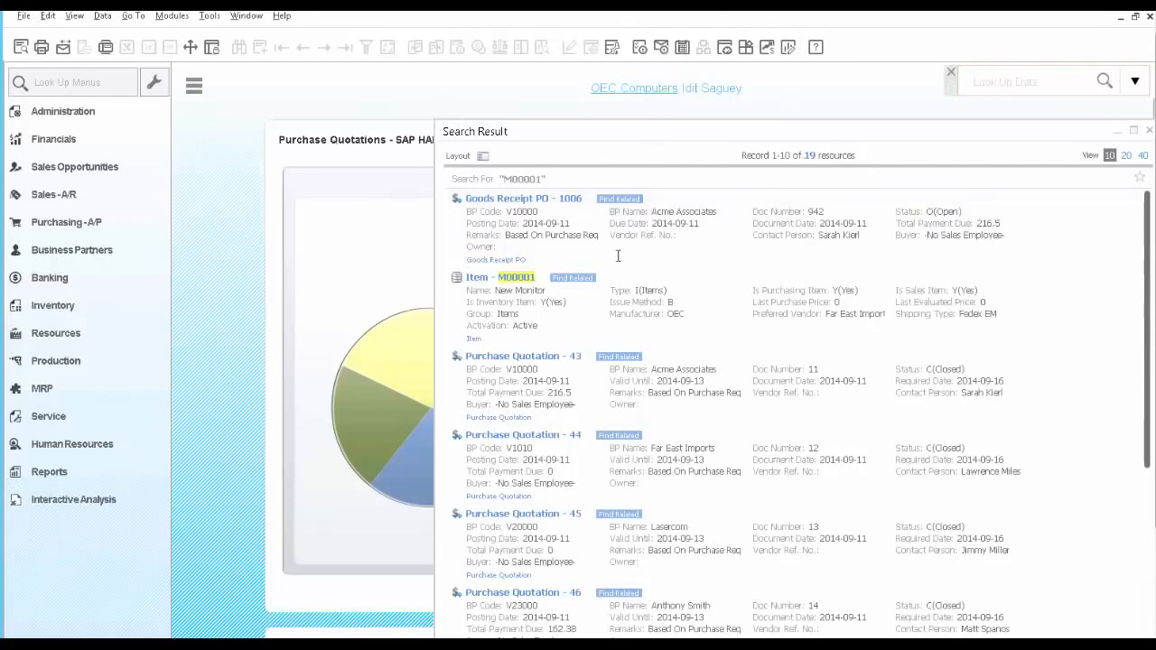
Switch the search results to the faceted layout and filter them to Goods Receipt PO documents.
mouse_move(529, 282)
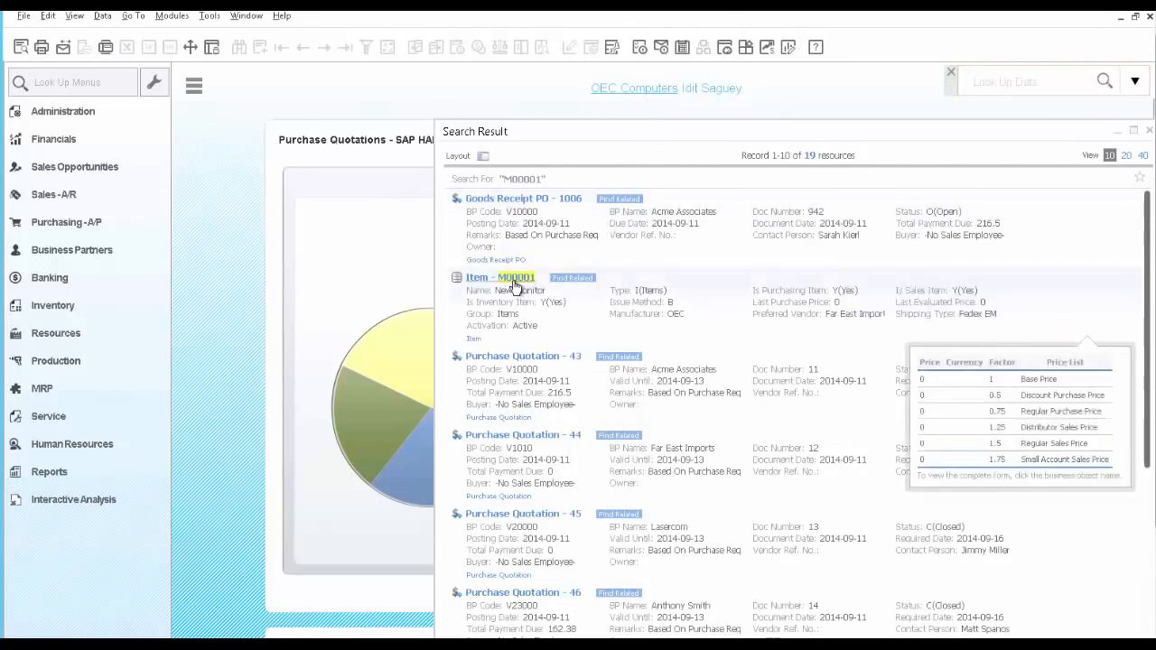
click(483, 156)
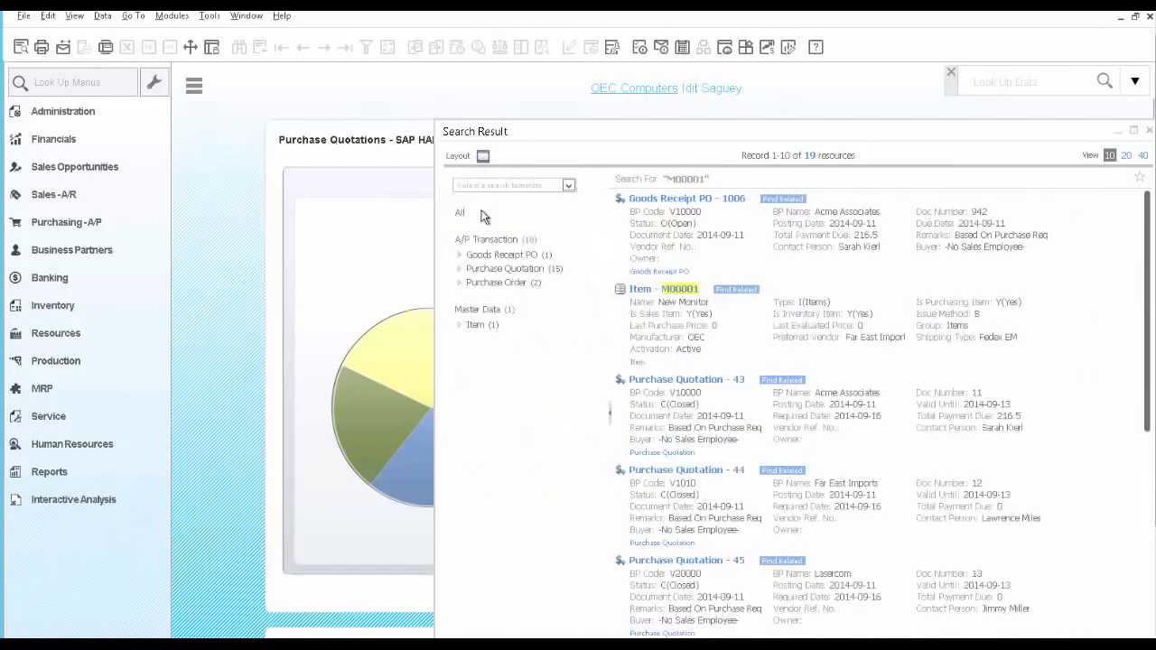
click(489, 257)
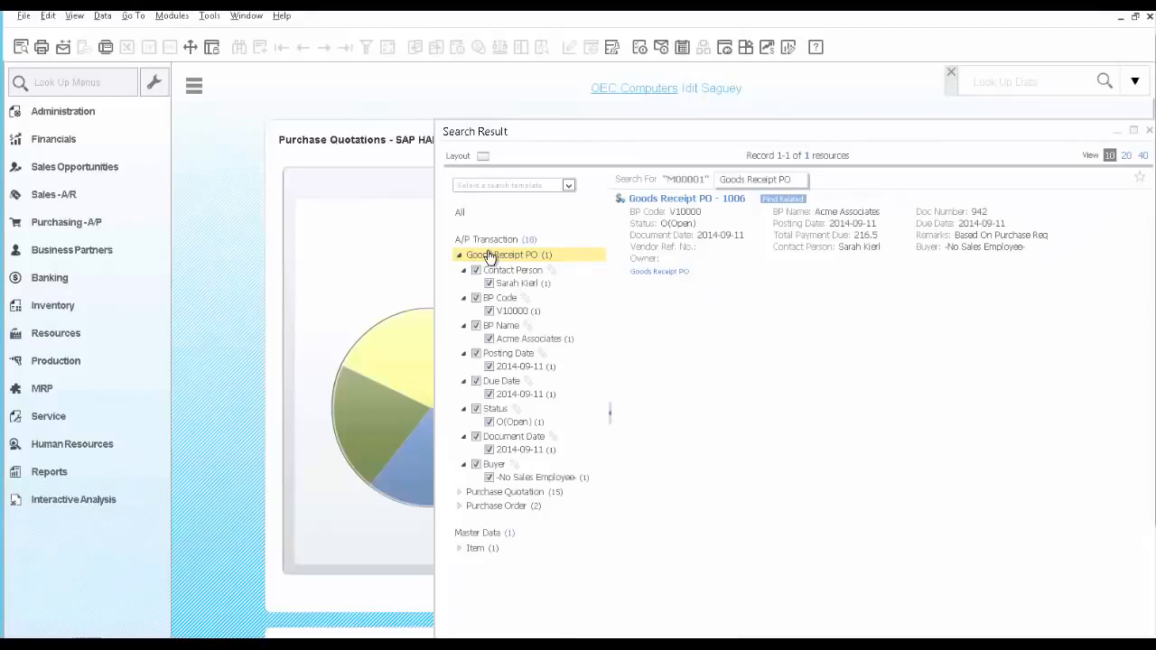
Open Goods Receipt PO 1006 from the results and display its relationship map.
mouse_move(641, 242)
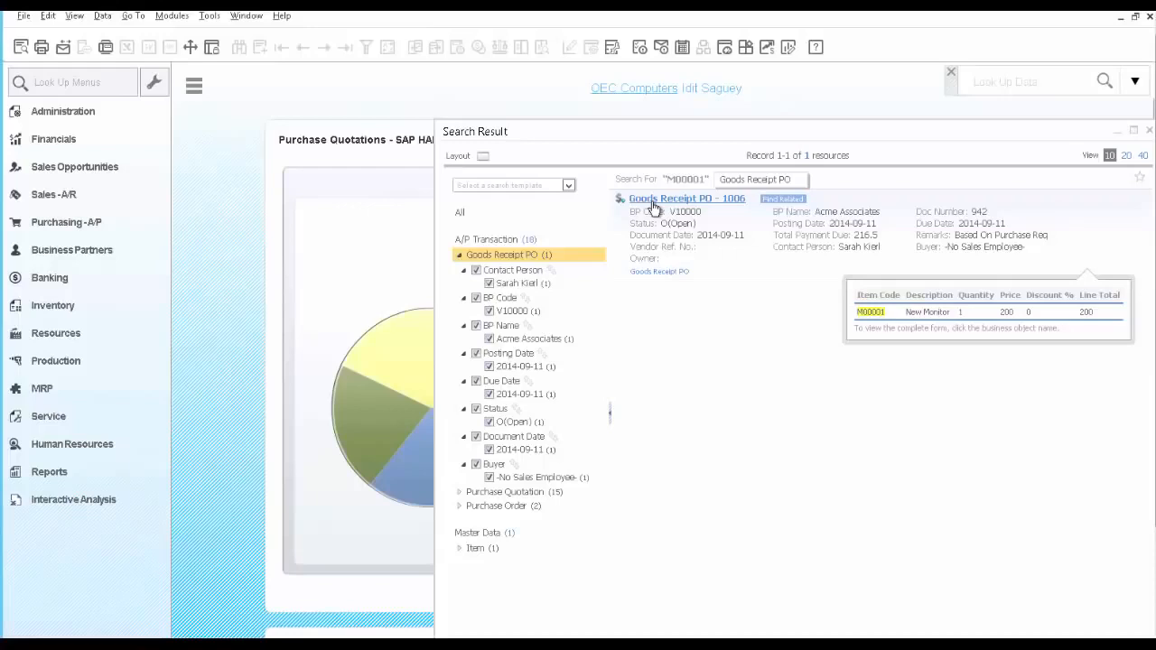
click(654, 203)
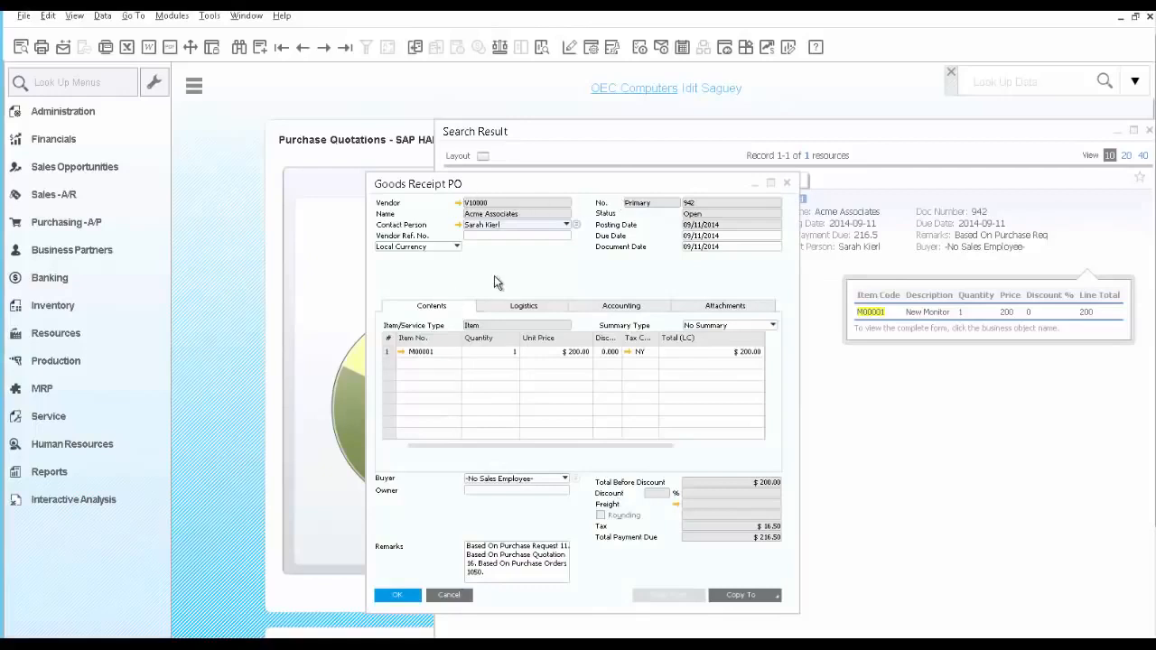
right_click(495, 276)
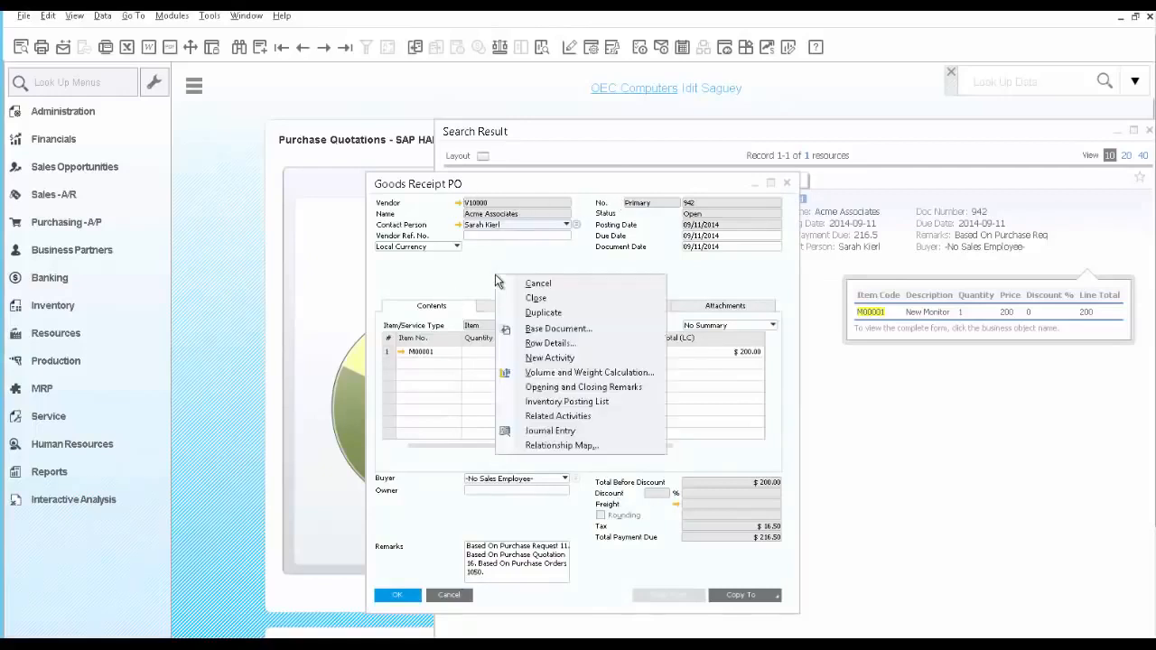
click(548, 447)
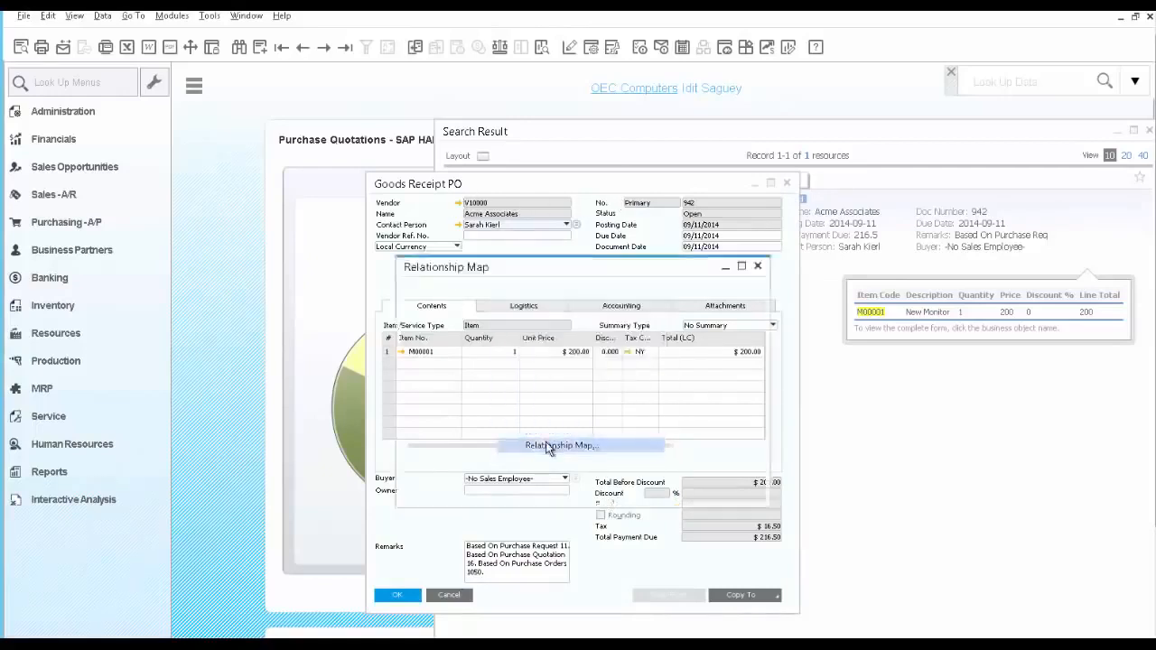